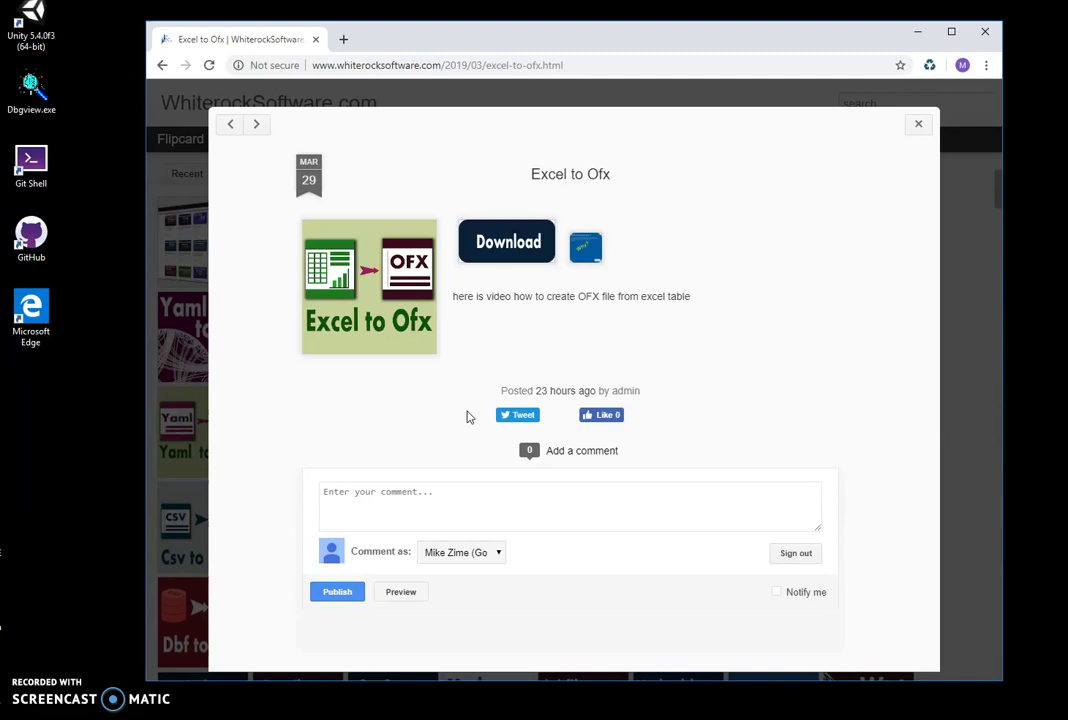
Step: Download ExcelToOfxSetup.zip from the WhiterockSoftware post and open it
left_click(612, 388)
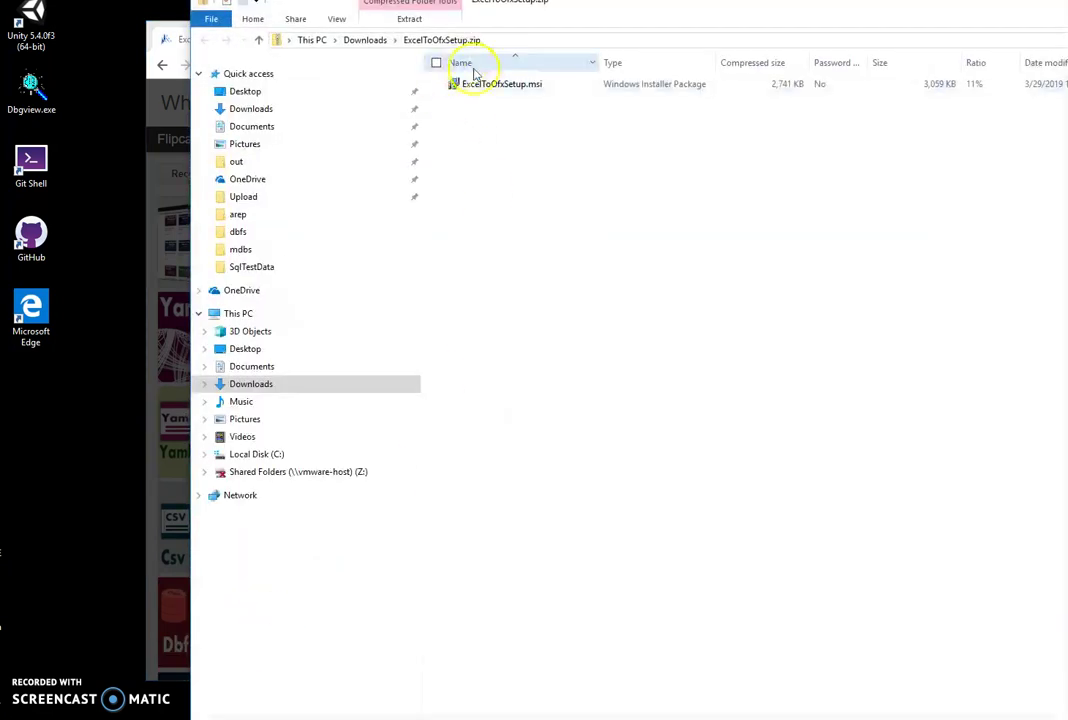
Step: Install Excel to Ofx from ExcelToOfxSetup.msi, running it anyway despite the unknown publisher warning
double_click(481, 87)
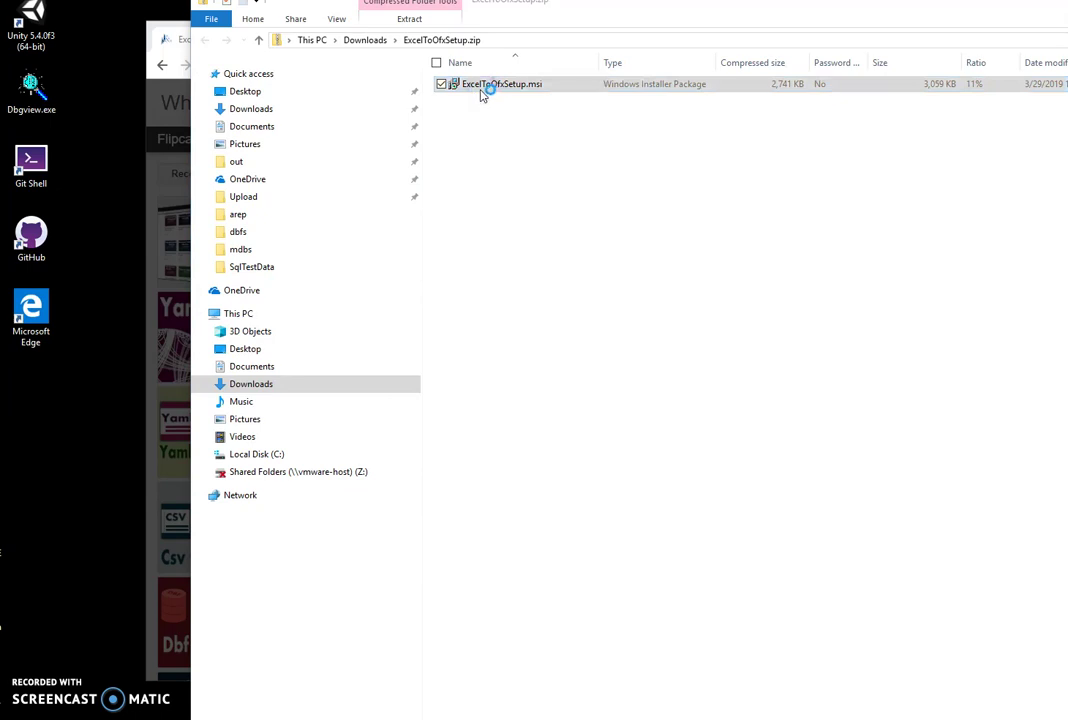
left_click(546, 287)
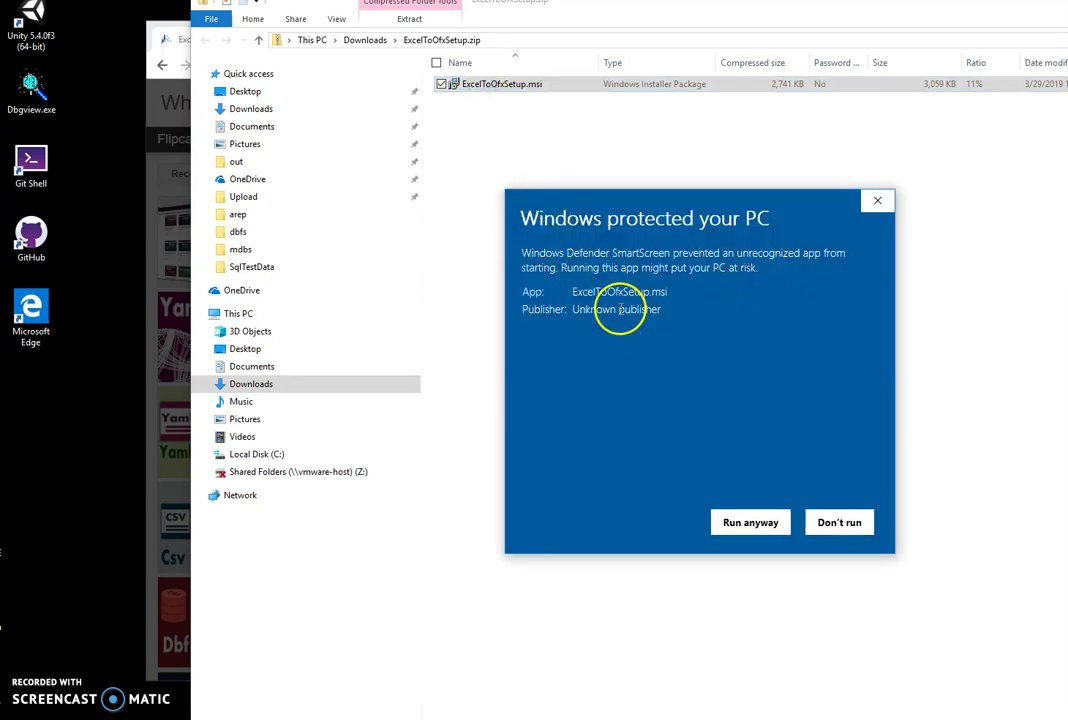
left_click_drag(662, 309, 498, 311)
left_click(750, 521)
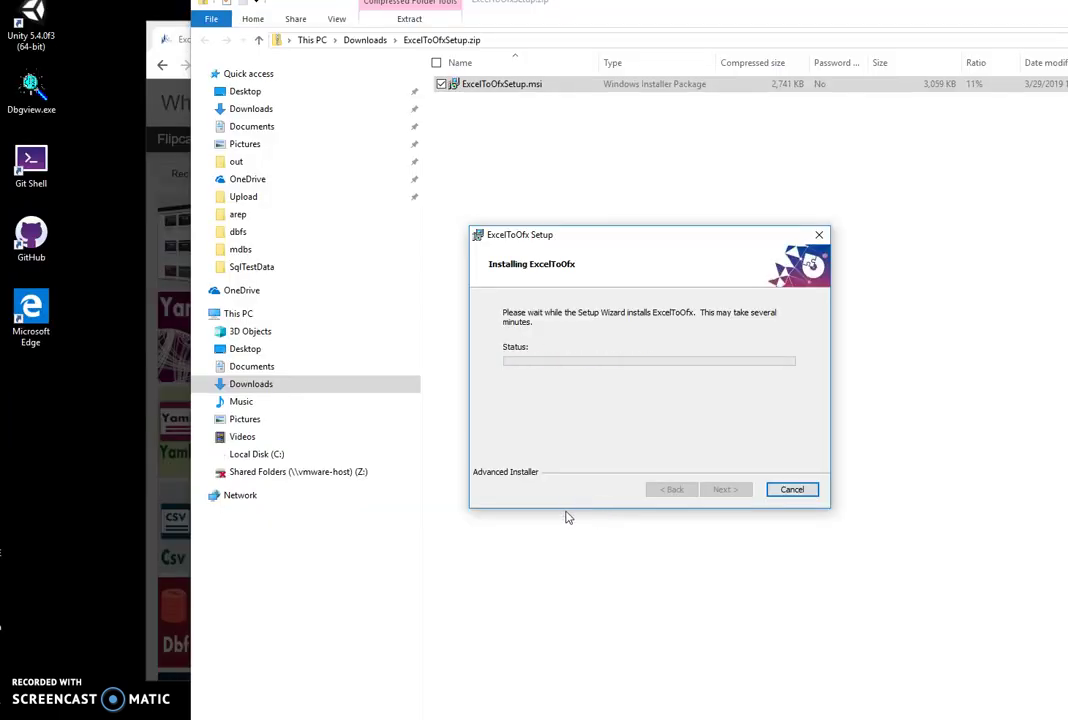
left_click(725, 489)
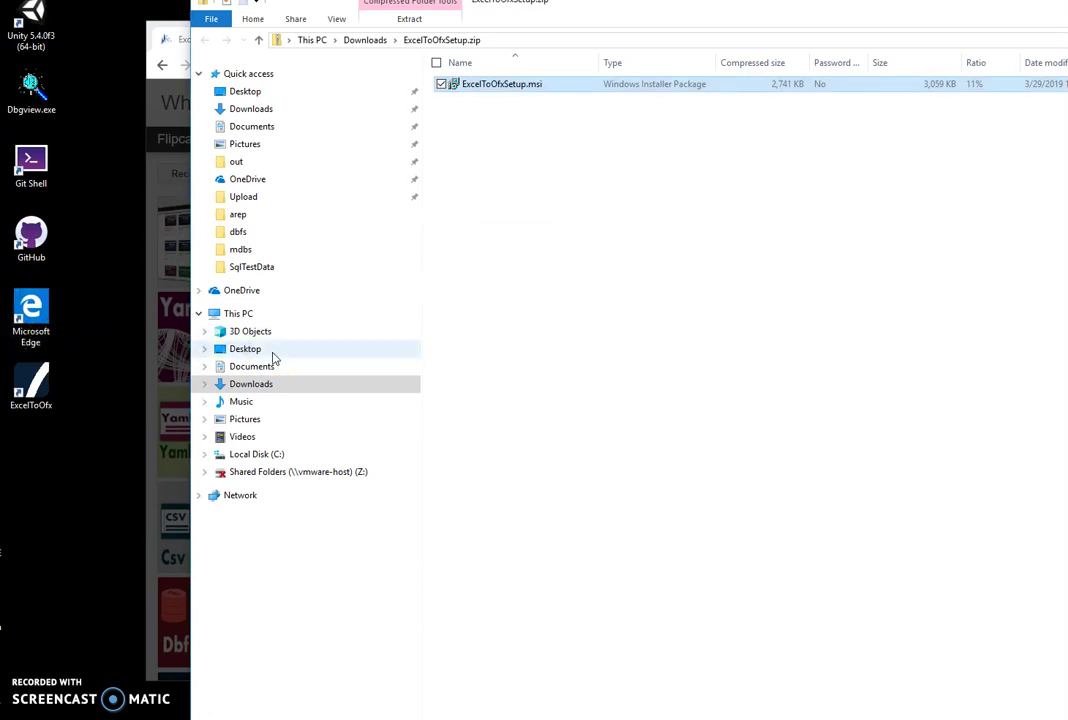
Step: Launch the new ExcelToOfx desktop shortcut and close the zip's Explorer window
left_click(30, 394)
double_click(30, 394)
key("alt+F4")
Step: Start Excel to Ofx from its desktop shortcut and bring up the input file picker
left_click(908, 34)
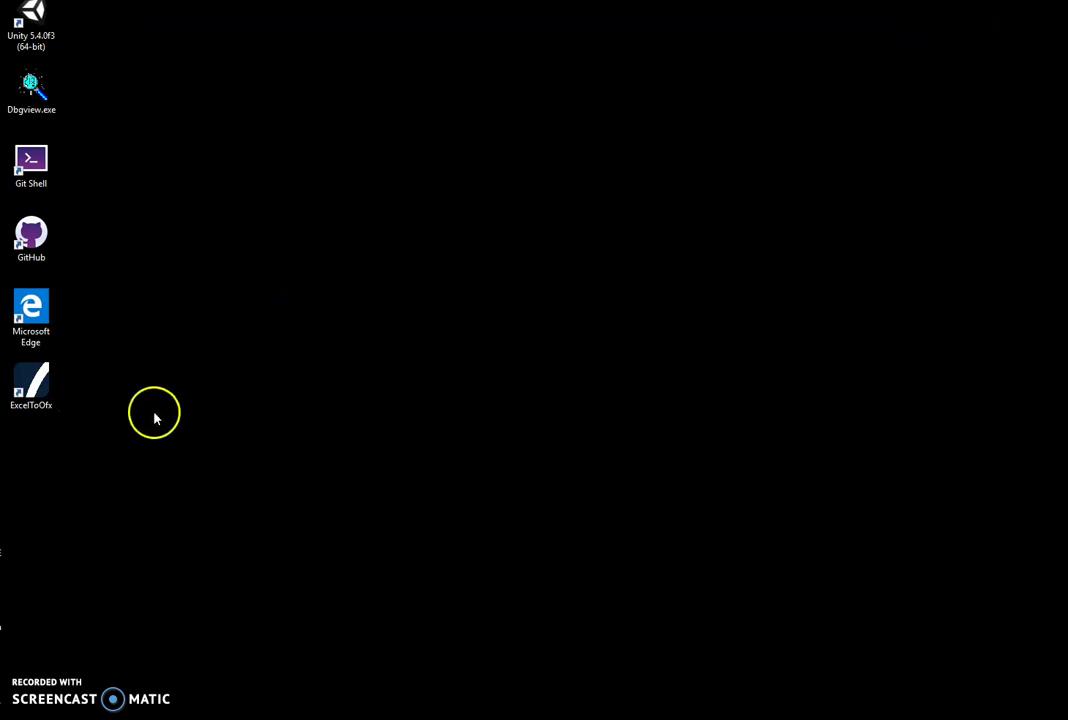
left_click(31, 394)
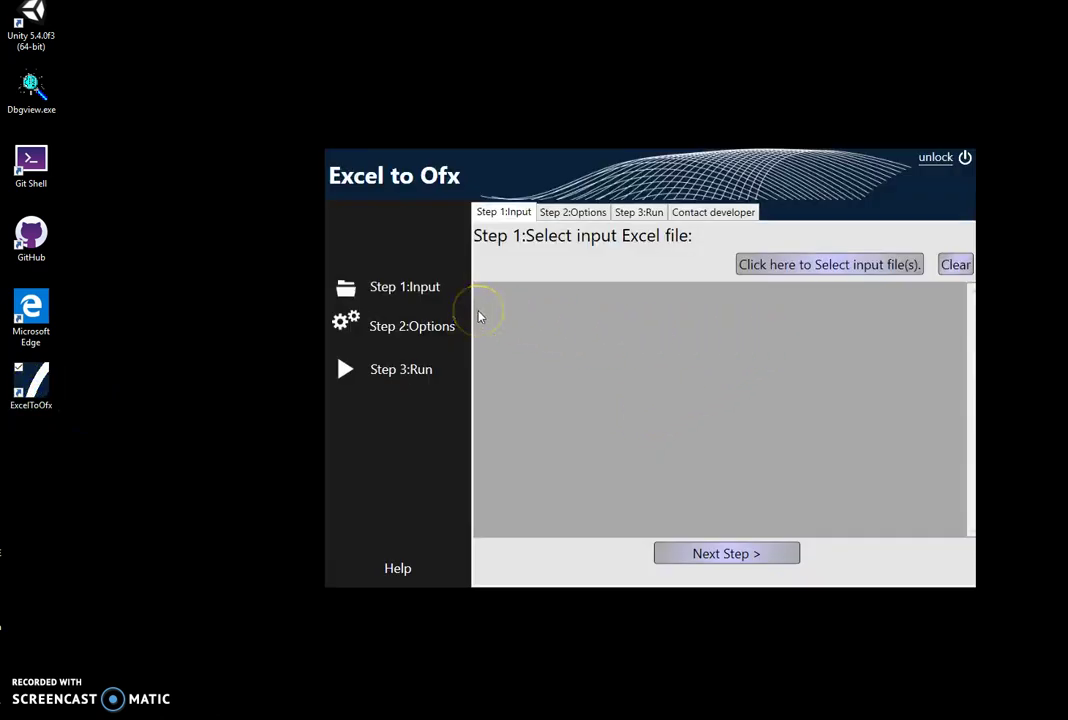
left_click(768, 266)
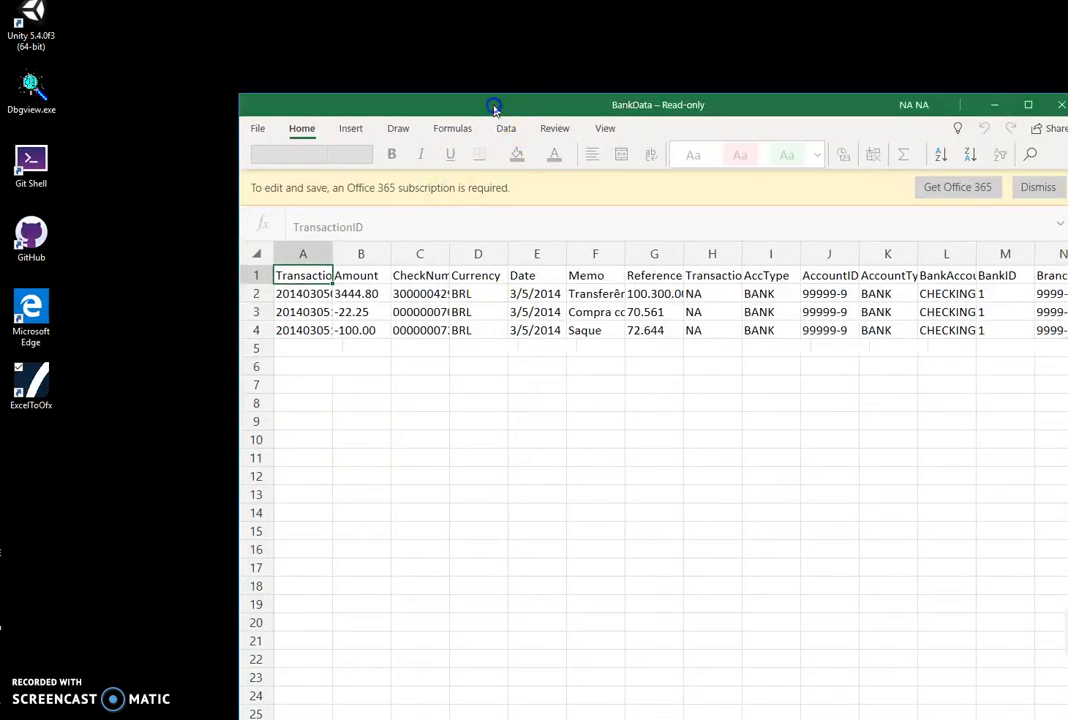
Step: Inspect BankData's TransactionID, Amount (-22.25 in B3) and CheckNum headers and values
left_click_drag(493, 105, 349, 75)
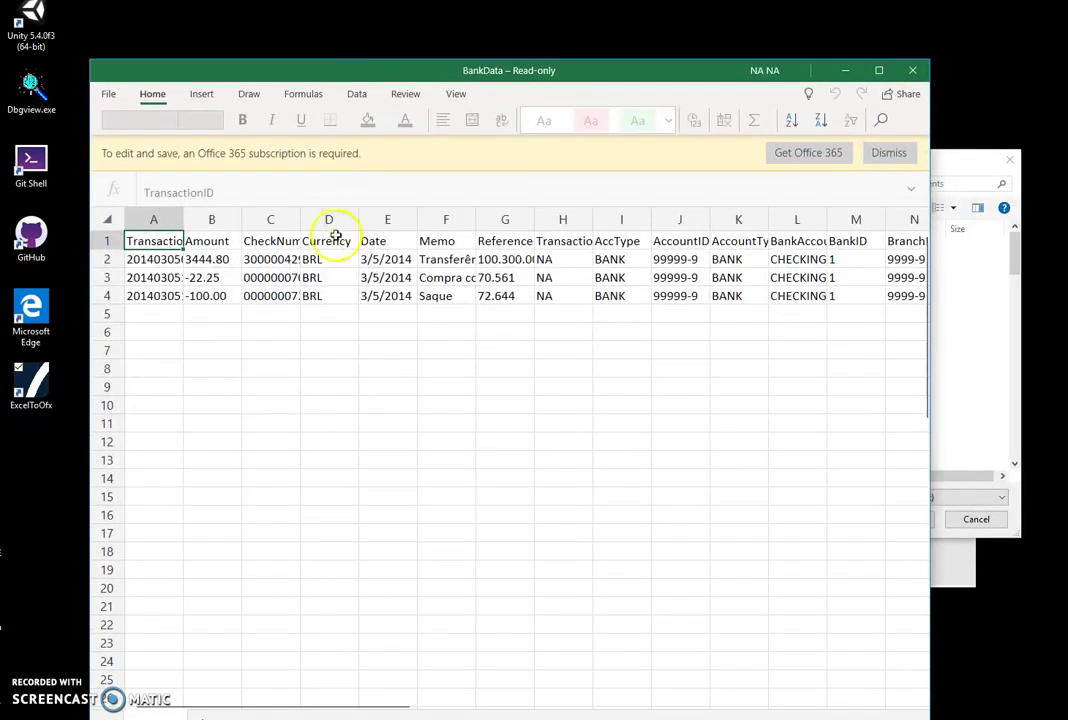
left_click(252, 260)
left_click(168, 259)
left_click(162, 241)
left_click(209, 240)
left_click(205, 277)
left_click(271, 259)
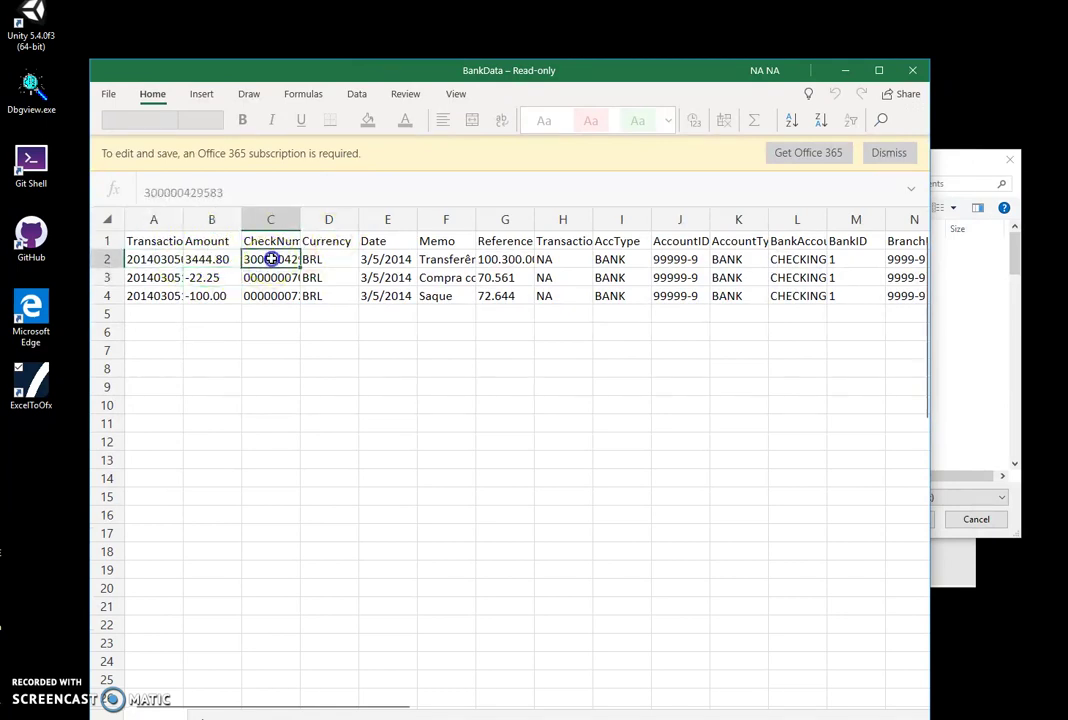
left_click(216, 244)
Step: Check the Currency, Date, Memo, ReferenceNumber, NA column H and BANK account type cells
left_click(286, 242)
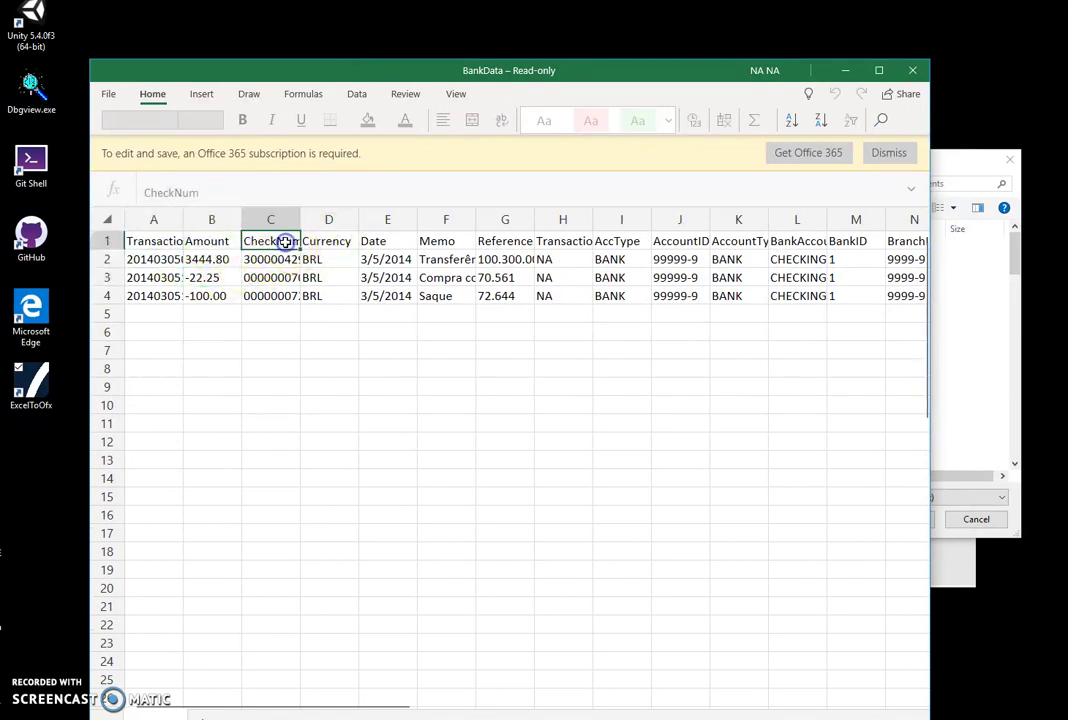
left_click(341, 245)
left_click(397, 245)
left_click(472, 258)
left_click(508, 260)
left_click(520, 243)
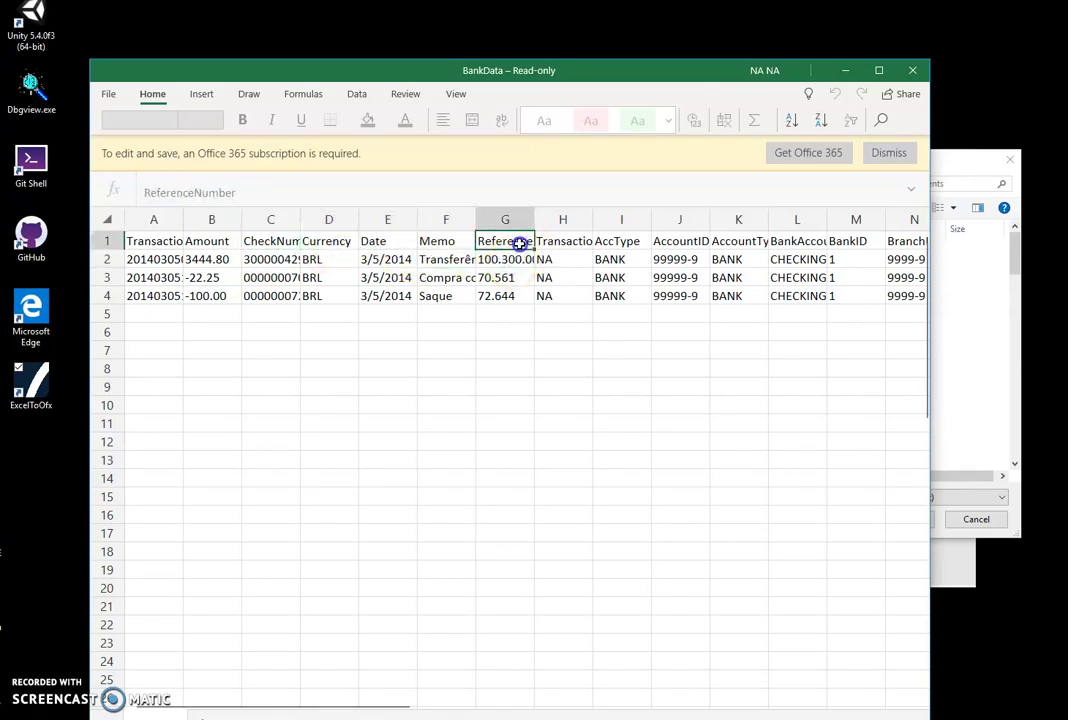
left_click(572, 257)
left_click(625, 277)
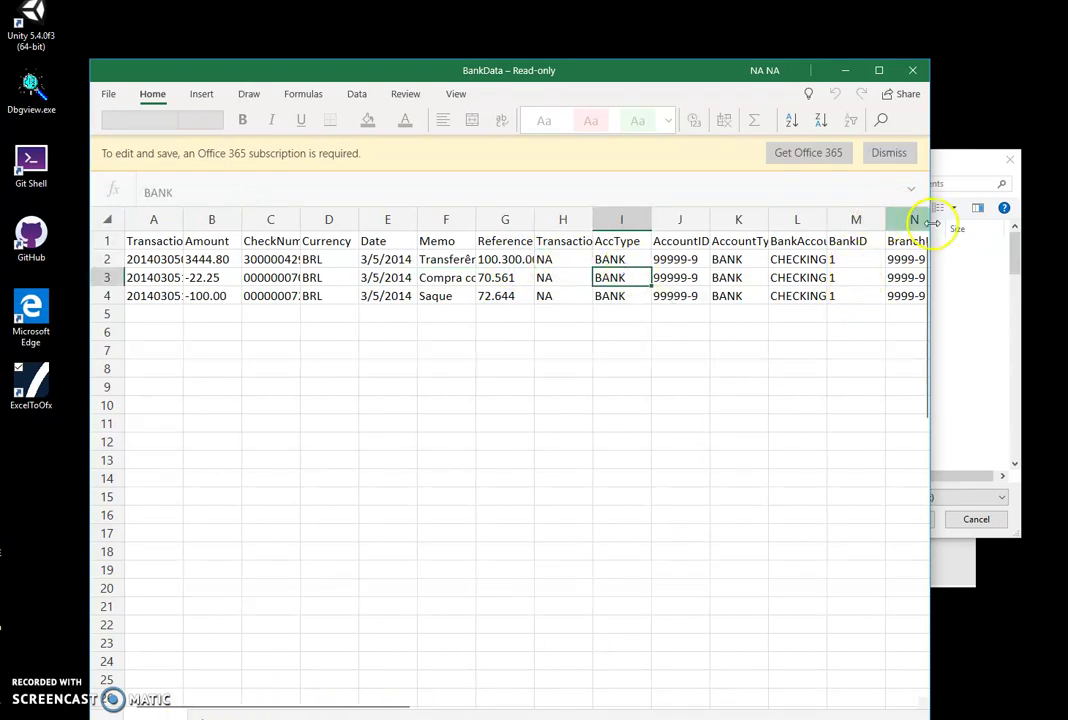
Step: Widen and reposition the Excel window, then check the E4 date and BRL currency
left_click_drag(931, 220, 1066, 220)
left_click(580, 74)
left_click(503, 74)
left_click_drag(478, 74, 408, 59)
mouse_move(488, 692)
left_mouse_down()
mouse_move(860, 697)
mouse_move(505, 696)
left_mouse_up()
left_click(315, 280)
key("Up")
key("Left")
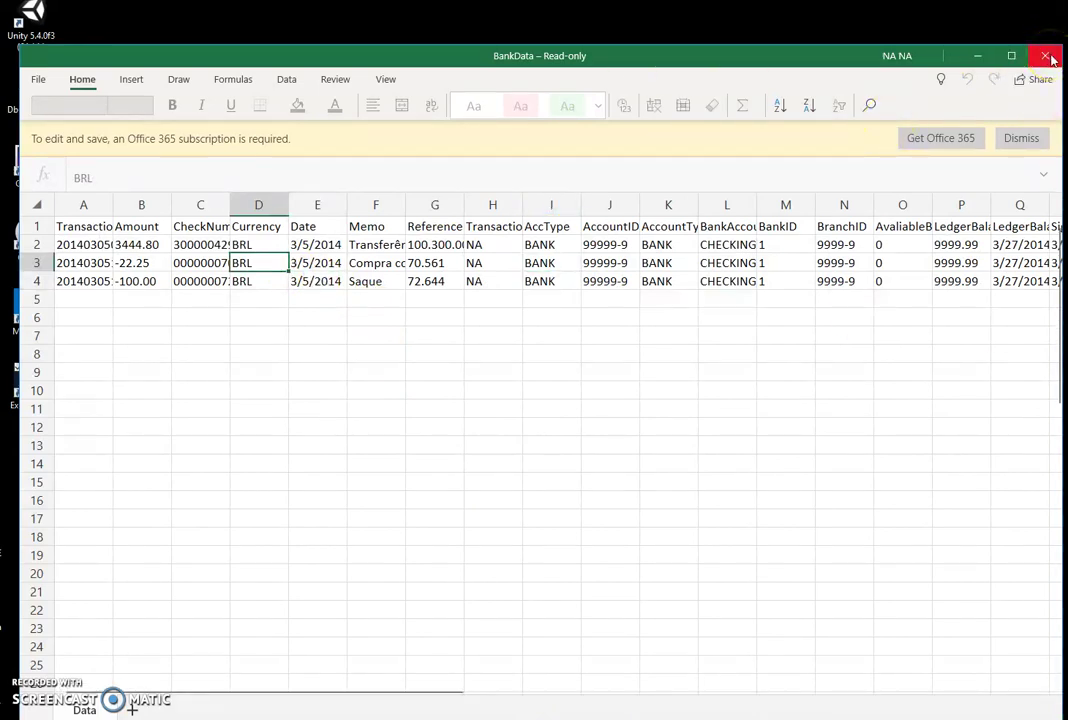
Step: Close Excel, load BankData.xlsx from Documents as input, and go to Step 2
left_click(1046, 56)
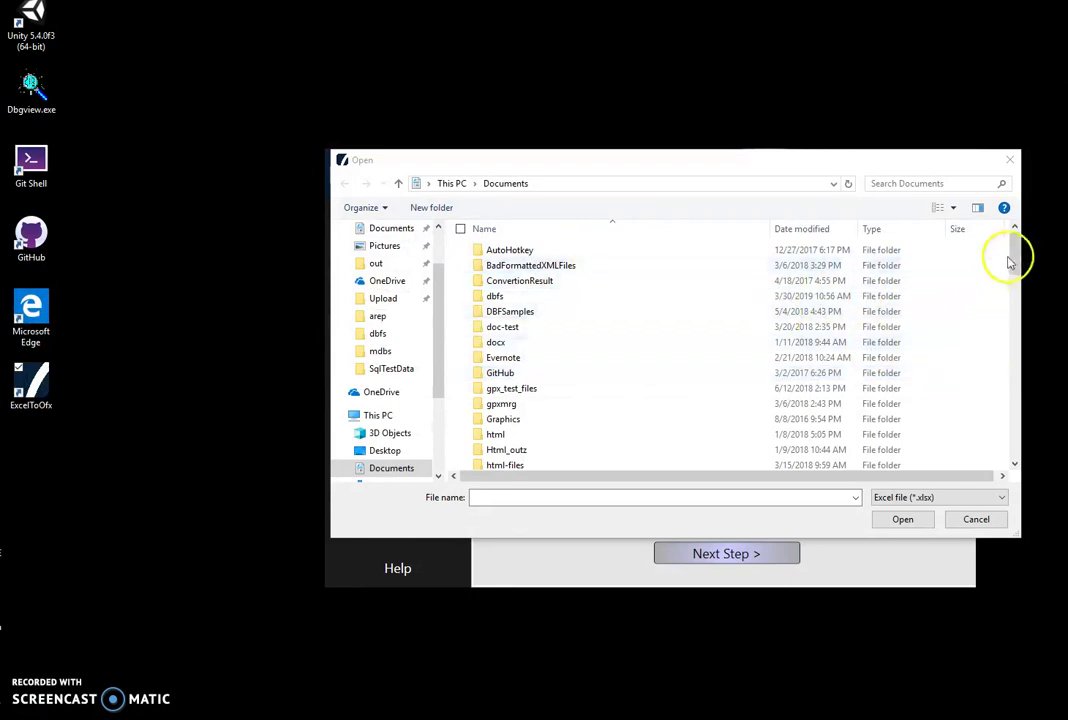
left_click_drag(1010, 262, 1037, 363)
left_click(518, 299)
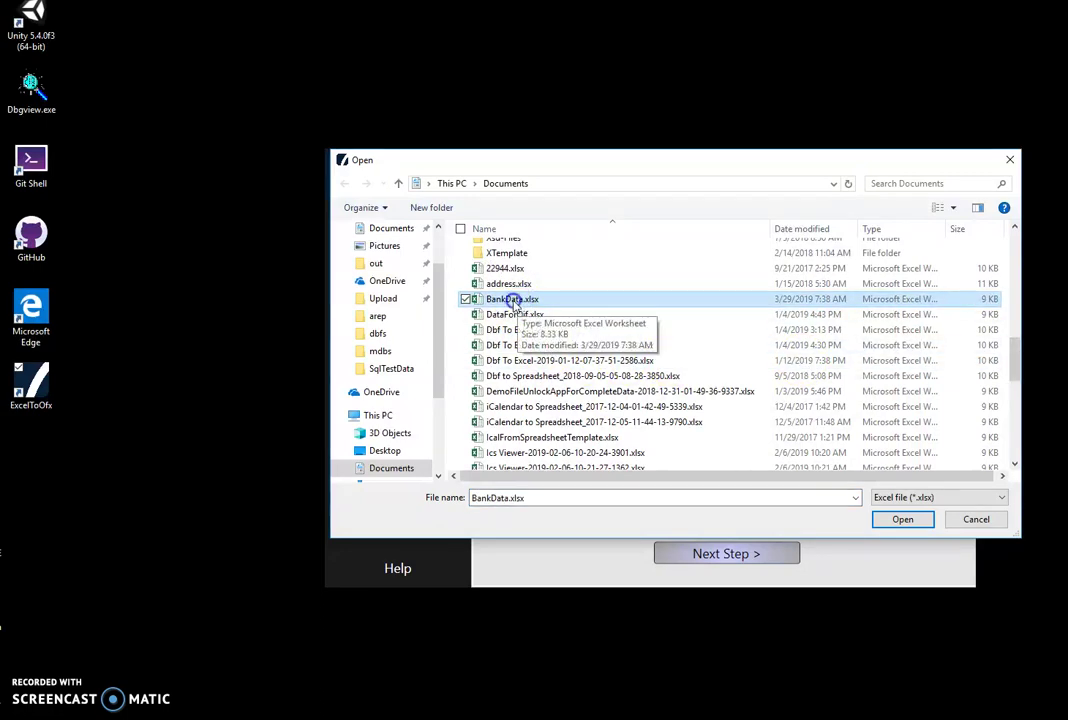
double_click(512, 300)
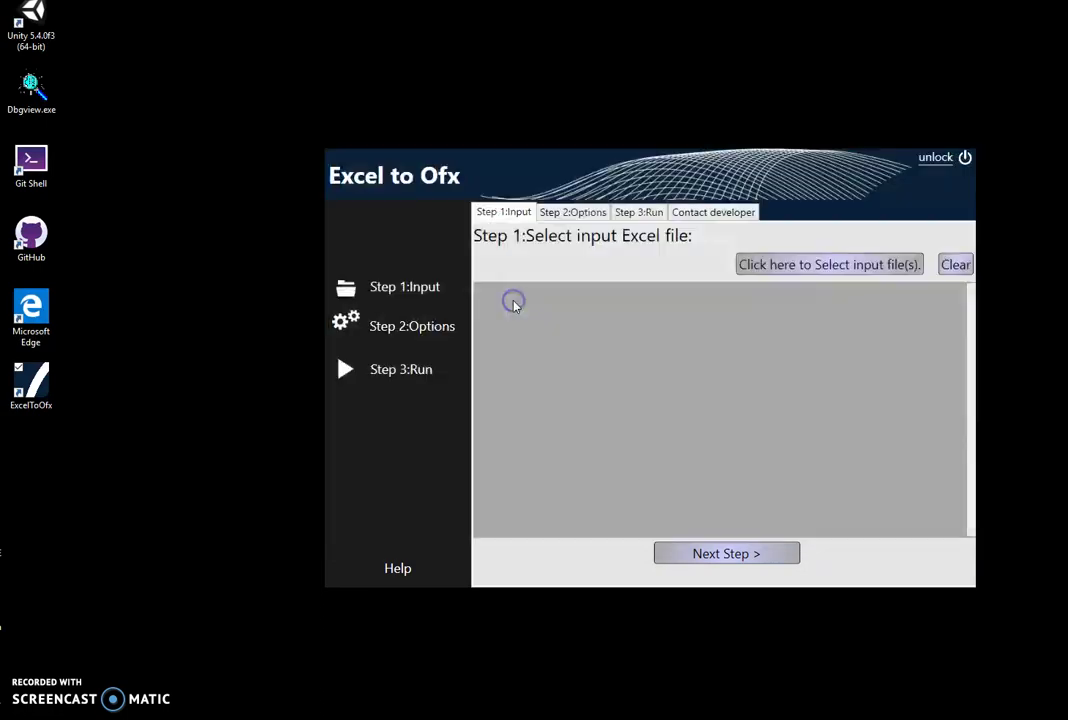
left_click(771, 552)
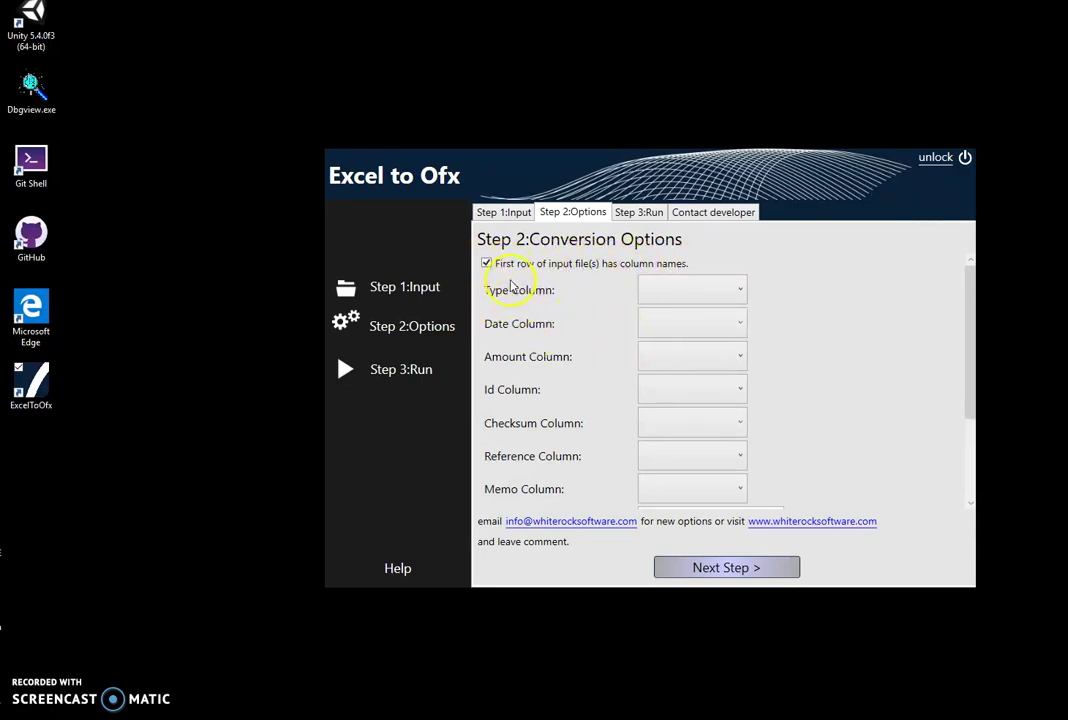
Step: Map Type to AccType, Date to Date, and Amount to the Amount column
left_click_drag(975, 362, 980, 475)
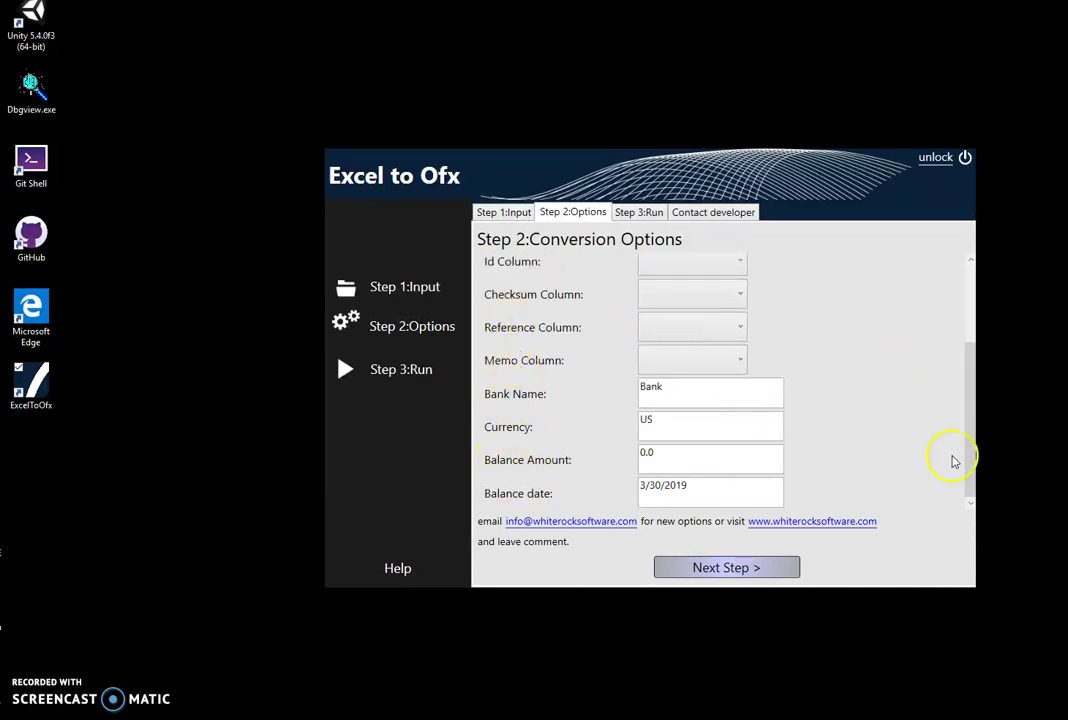
left_click_drag(968, 462, 973, 353)
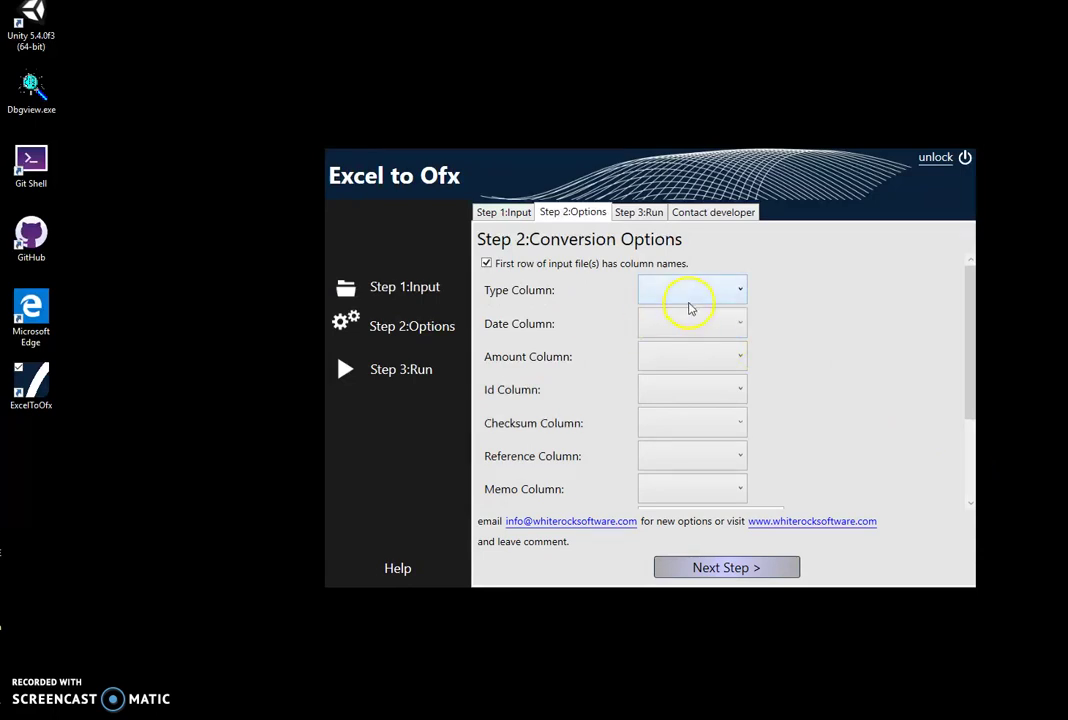
left_click(738, 291)
left_click(738, 291)
left_click(738, 291)
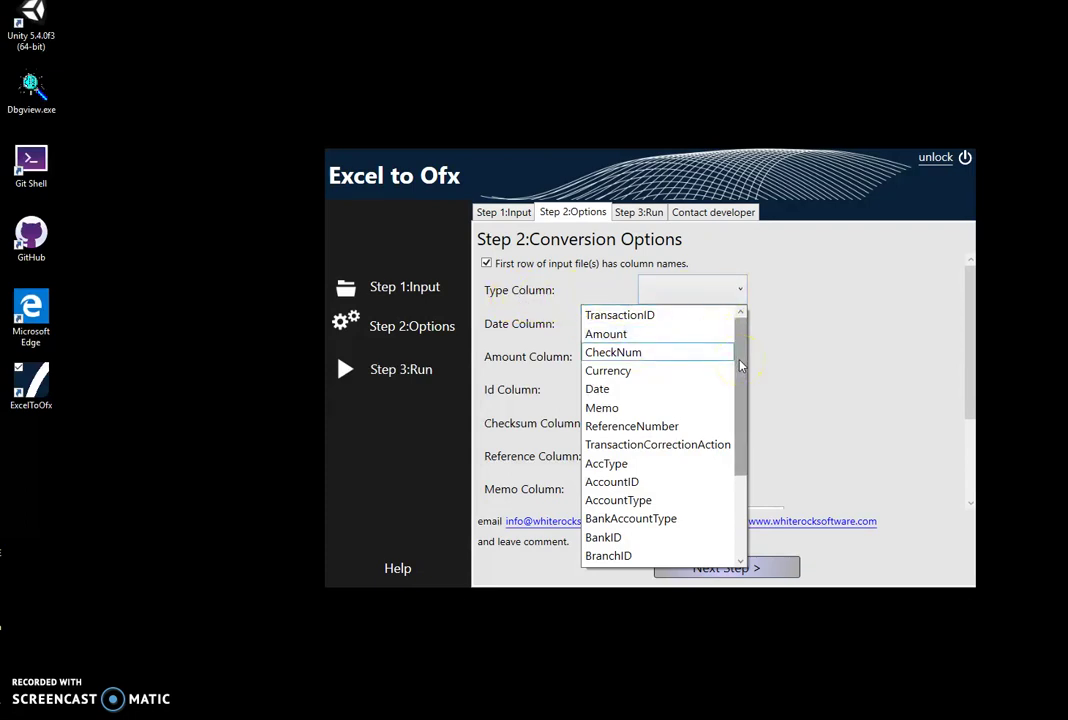
left_click(612, 463)
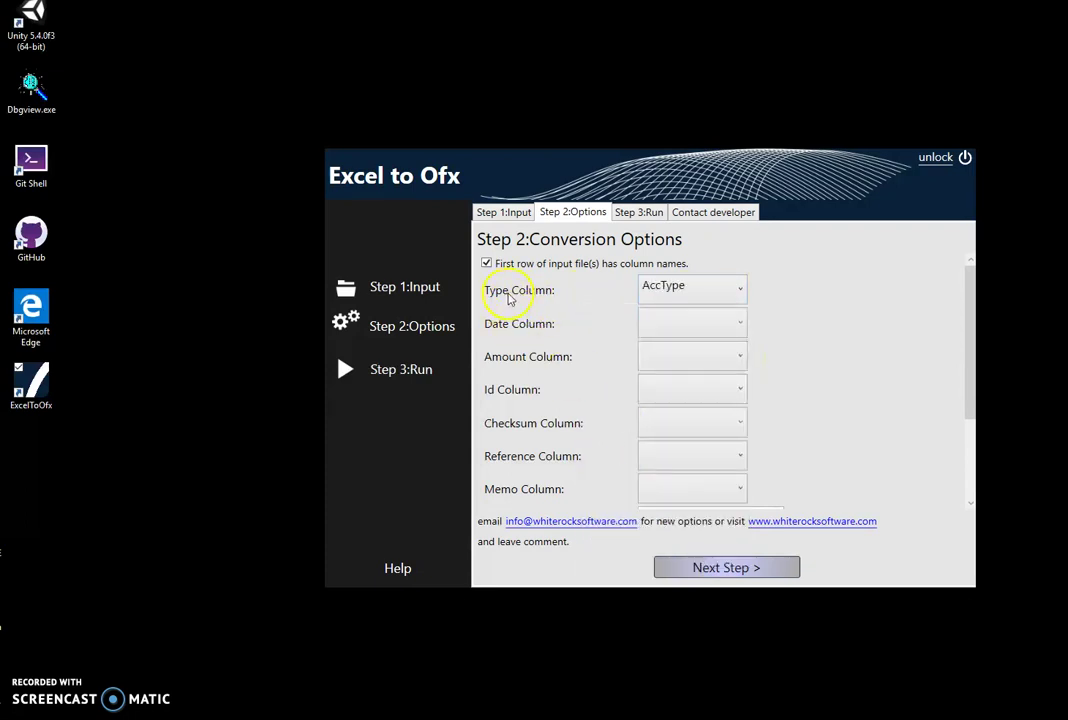
left_click(692, 327)
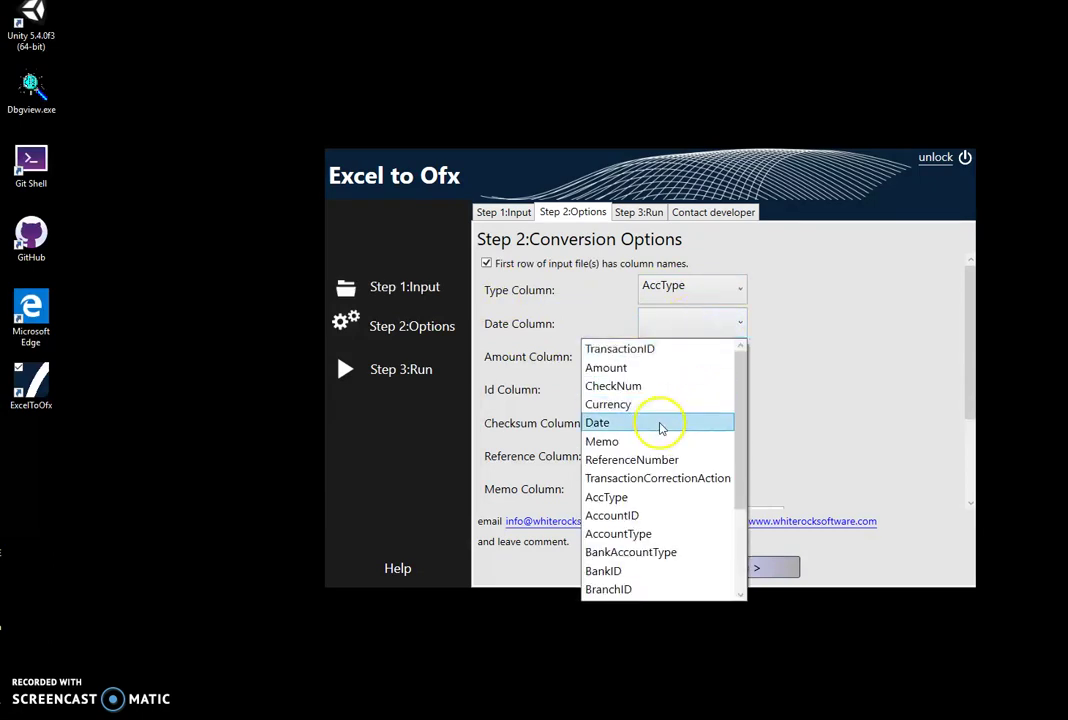
left_click(664, 425)
left_click(684, 362)
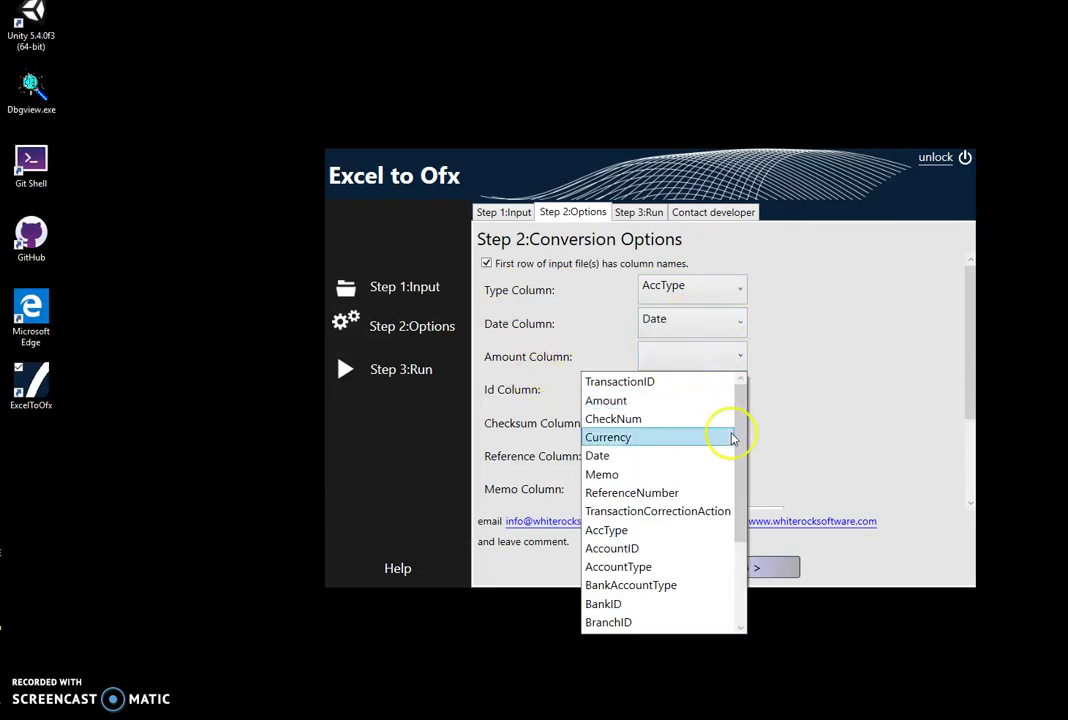
left_click(677, 402)
Step: Map the Id field to TransactionID and Checksum to CheckNum
left_click(679, 401)
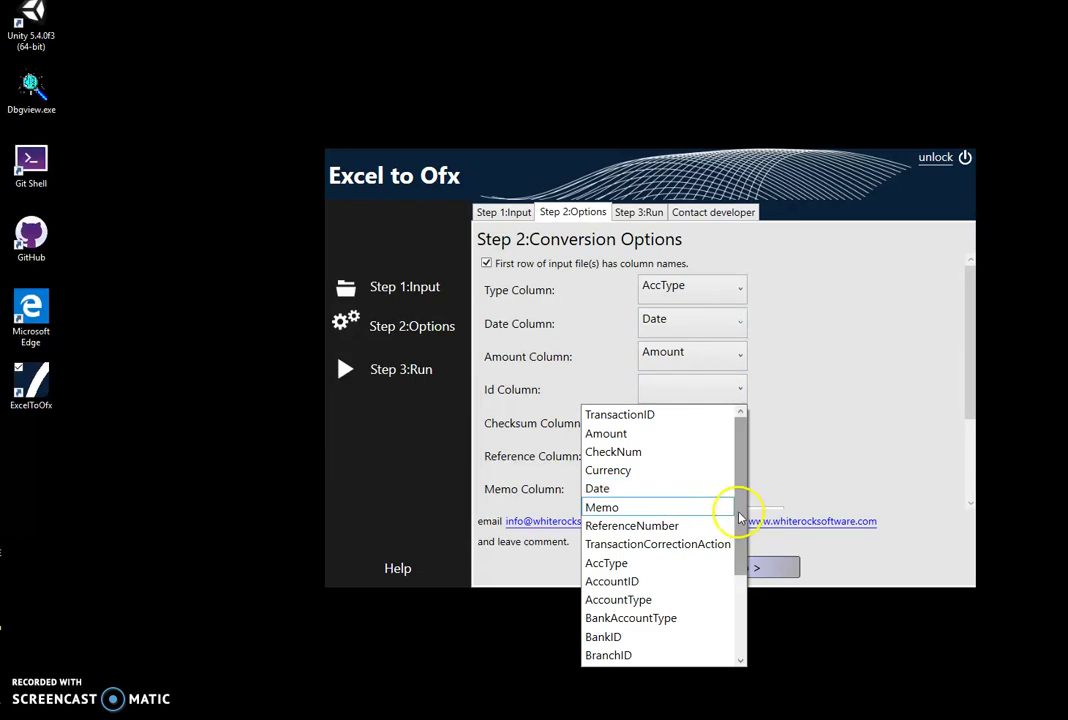
left_click(632, 414)
left_click(690, 423)
left_click(680, 486)
Step: Map the Reference field to ReferenceNumber and Memo to the Memo column
left_click(690, 456)
left_click_drag(745, 535, 743, 632)
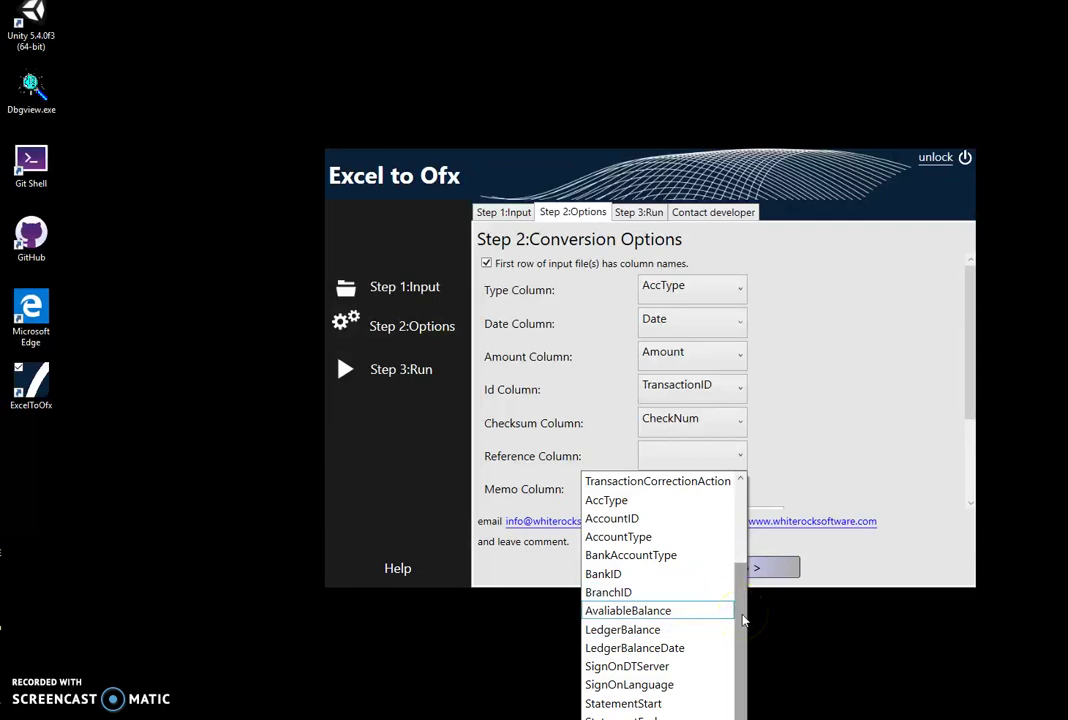
left_click(742, 621)
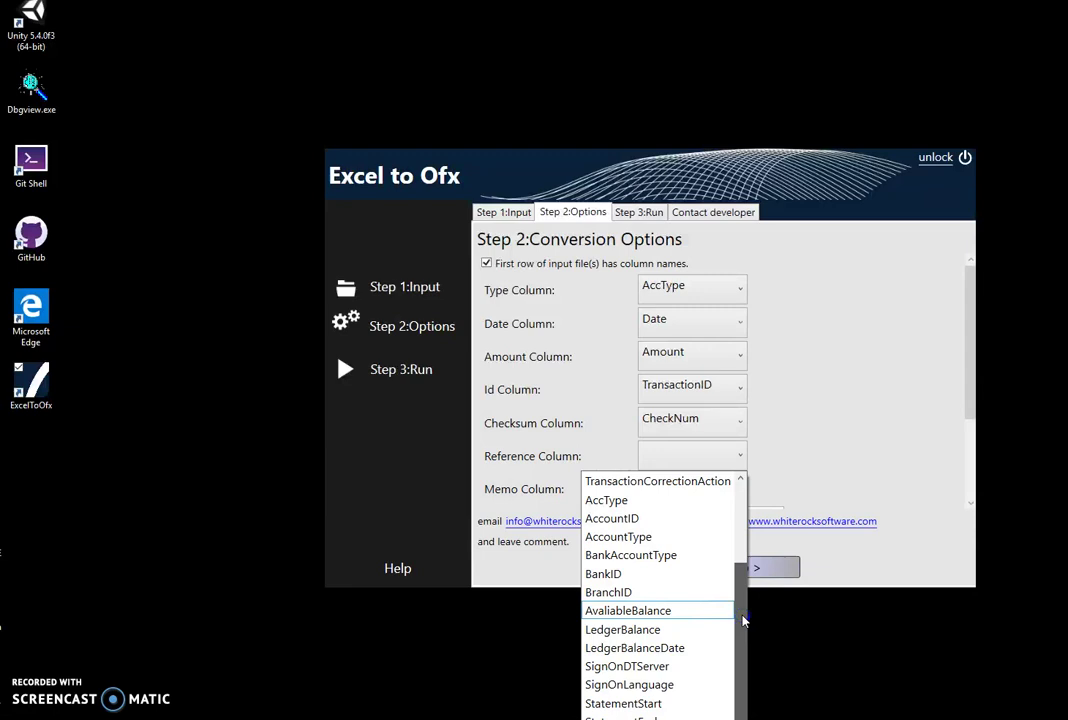
left_click_drag(743, 621, 746, 534)
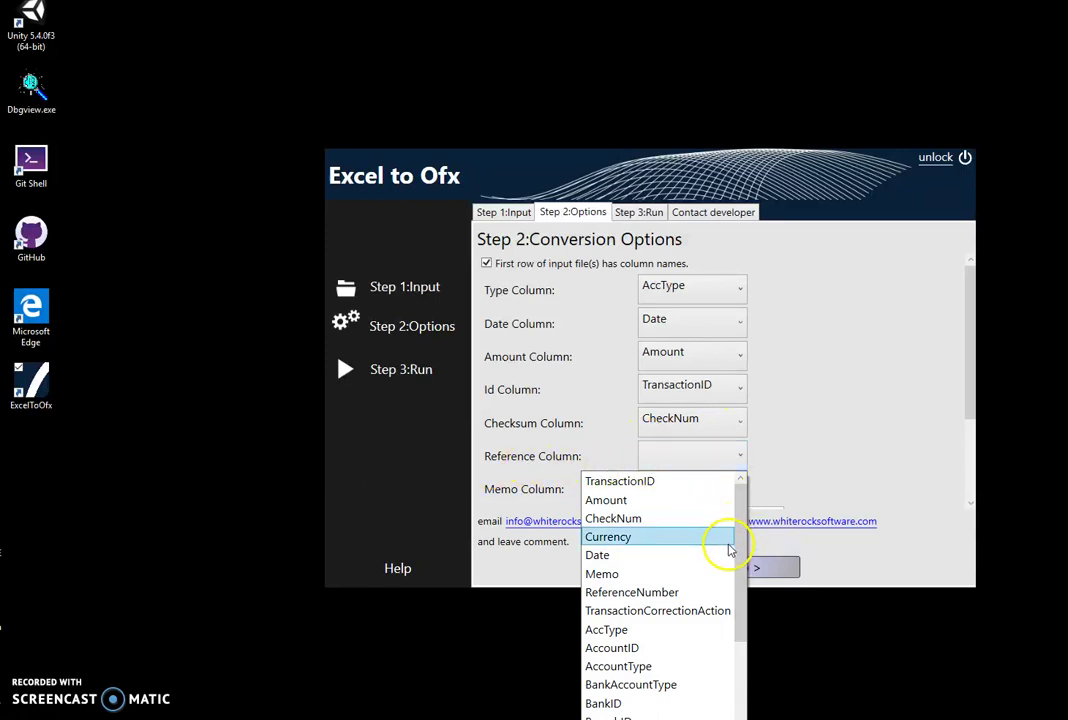
left_click_drag(741, 551, 755, 604)
left_click(632, 516)
left_click(683, 490)
left_click_drag(745, 563, 746, 583)
left_click(656, 587)
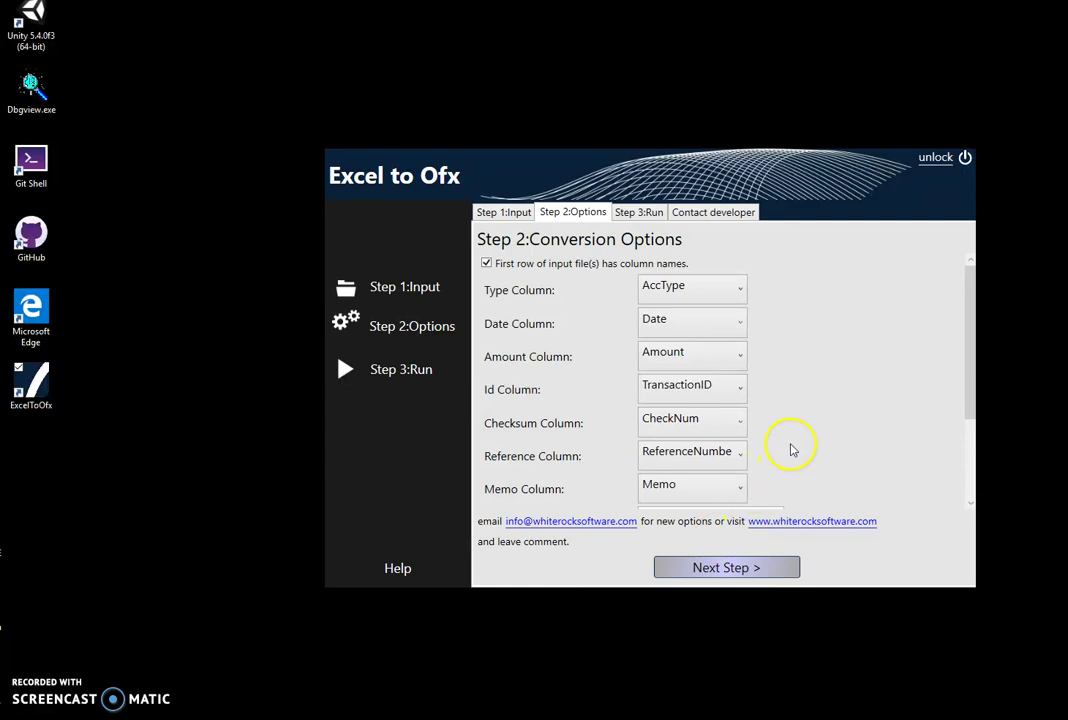
scroll(790, 445, "down", 2)
Step: Replace the US currency code with BRL, keeping bank name MyBank and balance 100.0
scroll(727, 470, "down", 1)
left_click(732, 415)
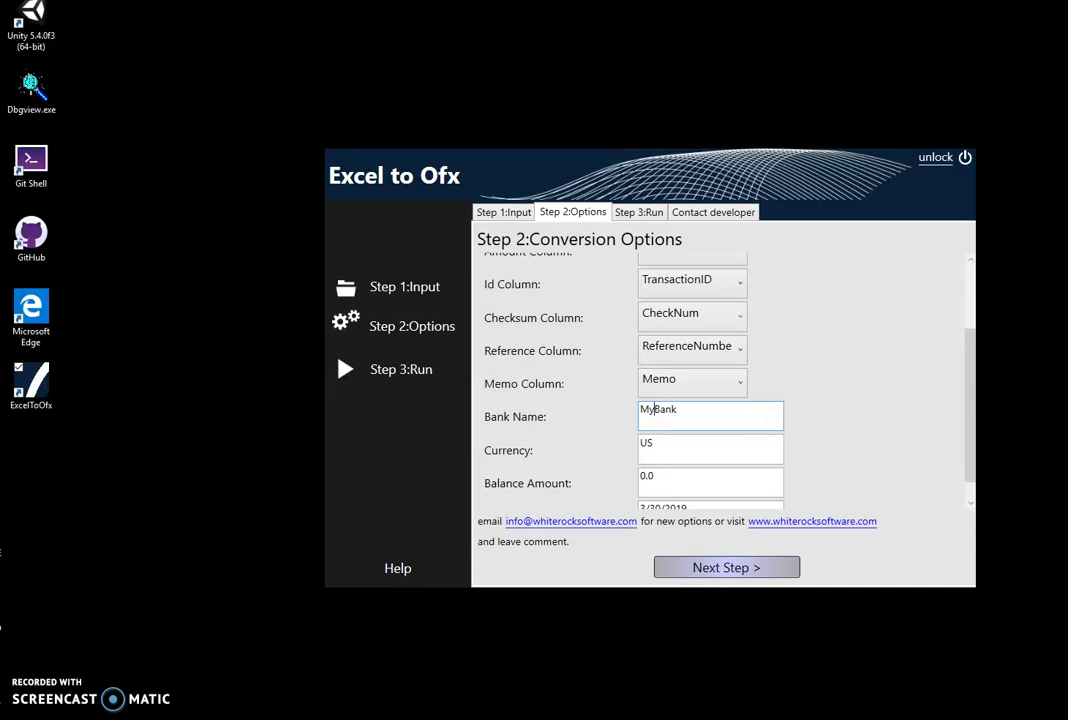
left_click(753, 451)
left_click(670, 479)
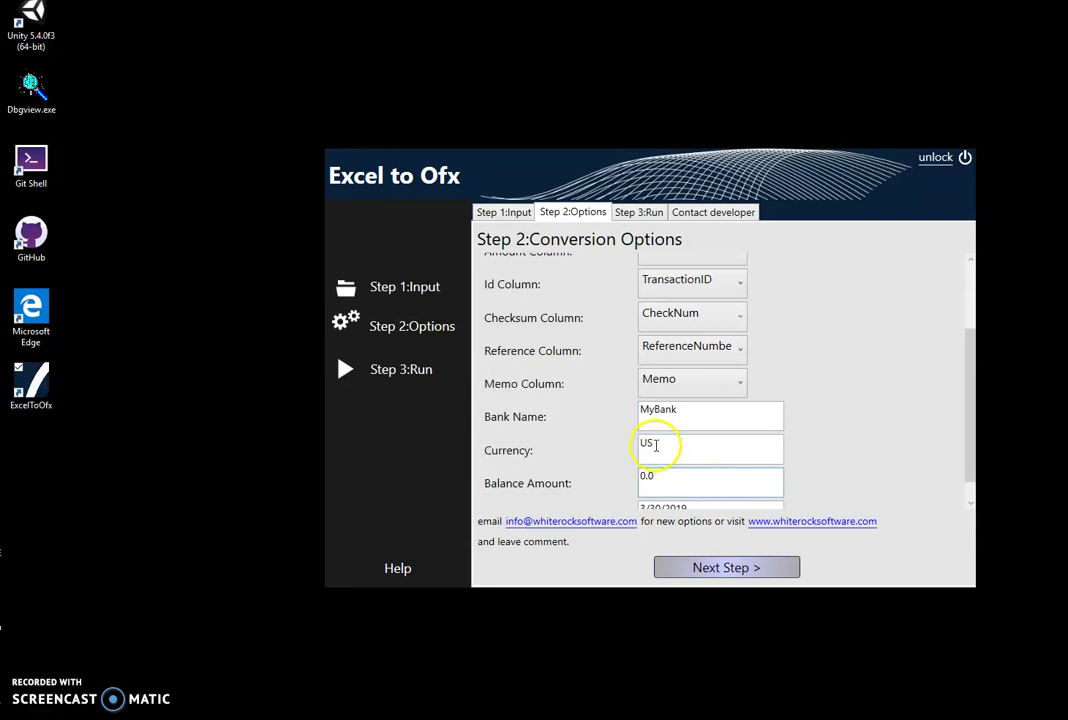
left_click_drag(656, 442, 571, 441)
type("BRL")
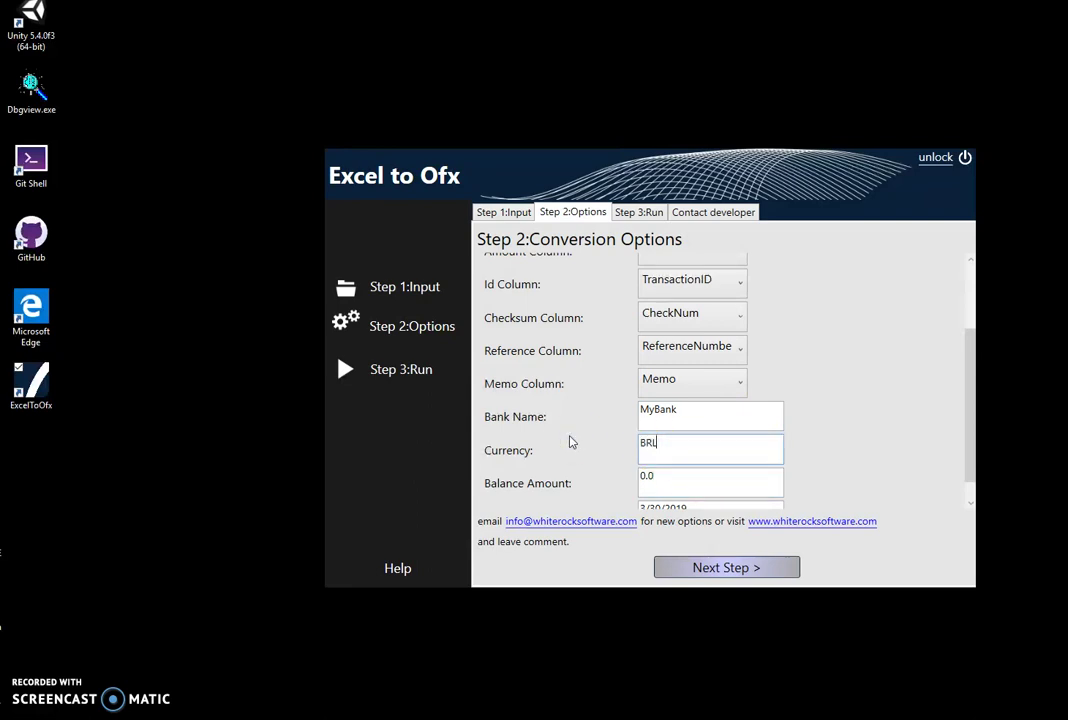
left_click(686, 487)
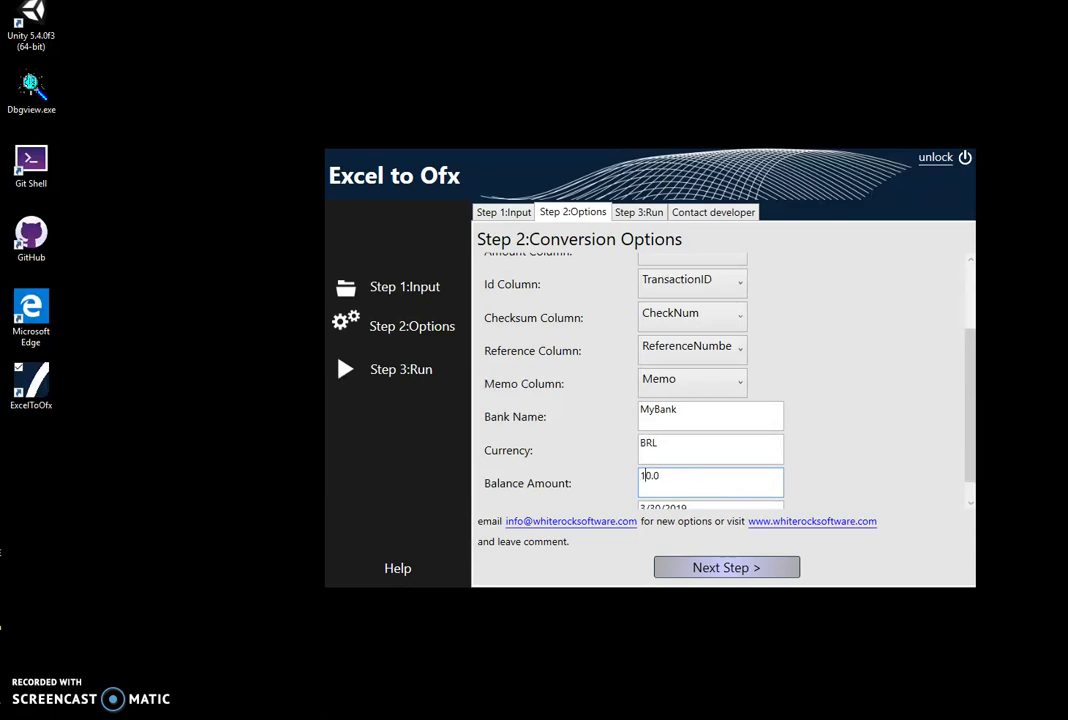
scroll(753, 470, "down", 1)
left_click(768, 487)
left_click(741, 566)
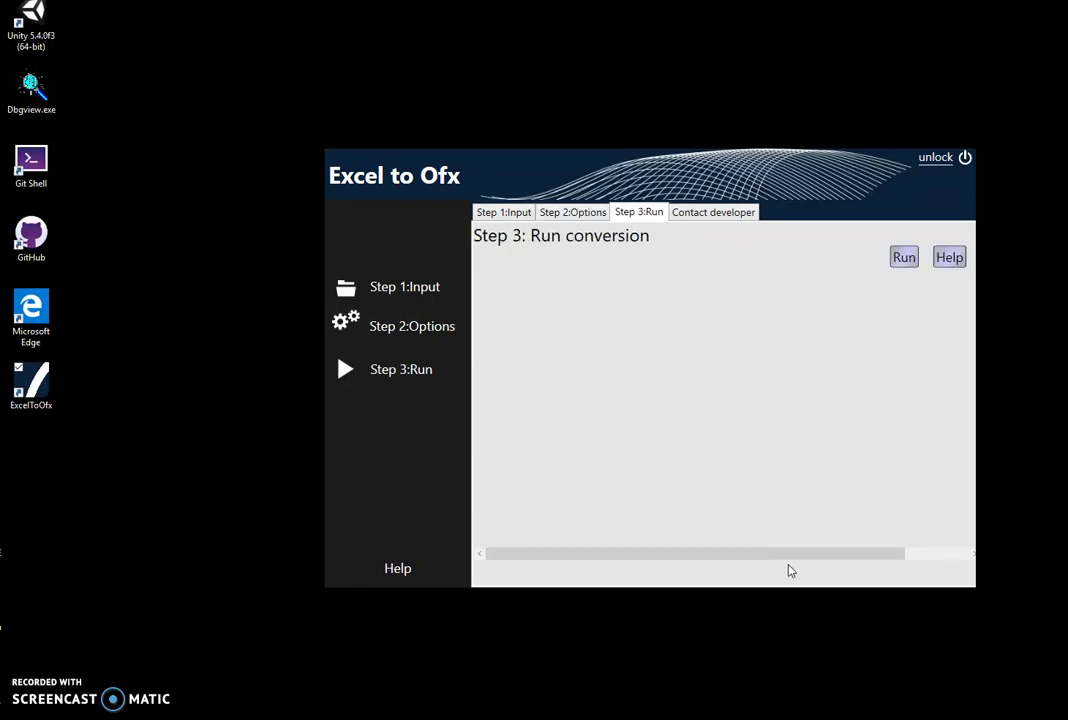
left_click(904, 258)
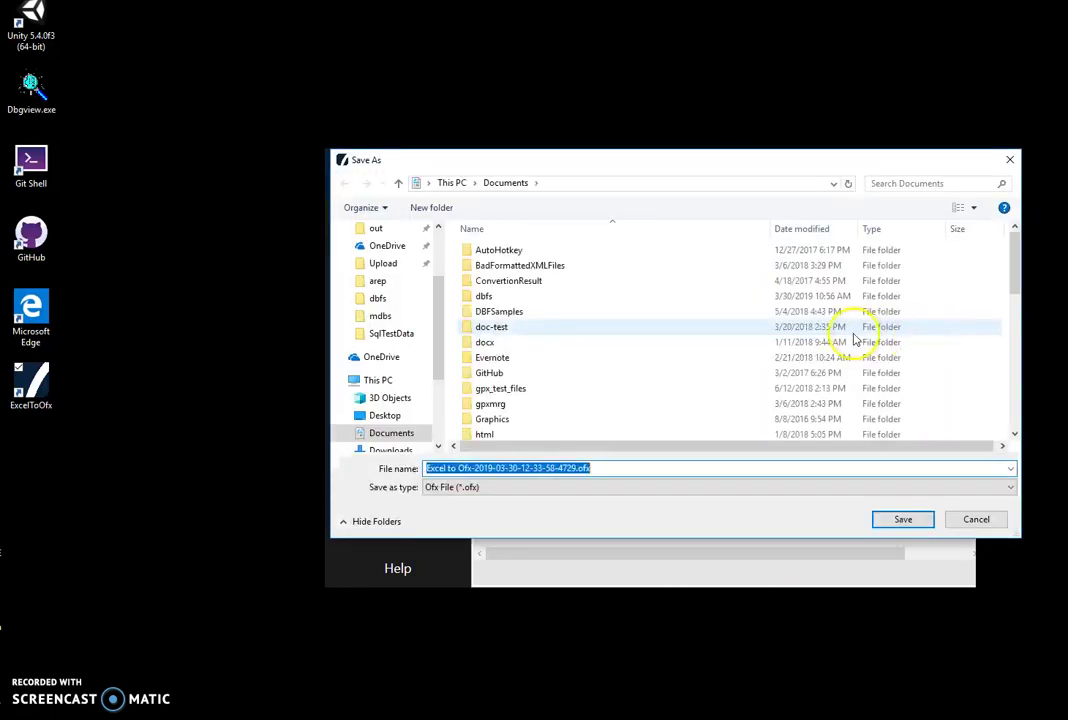
left_click(903, 521)
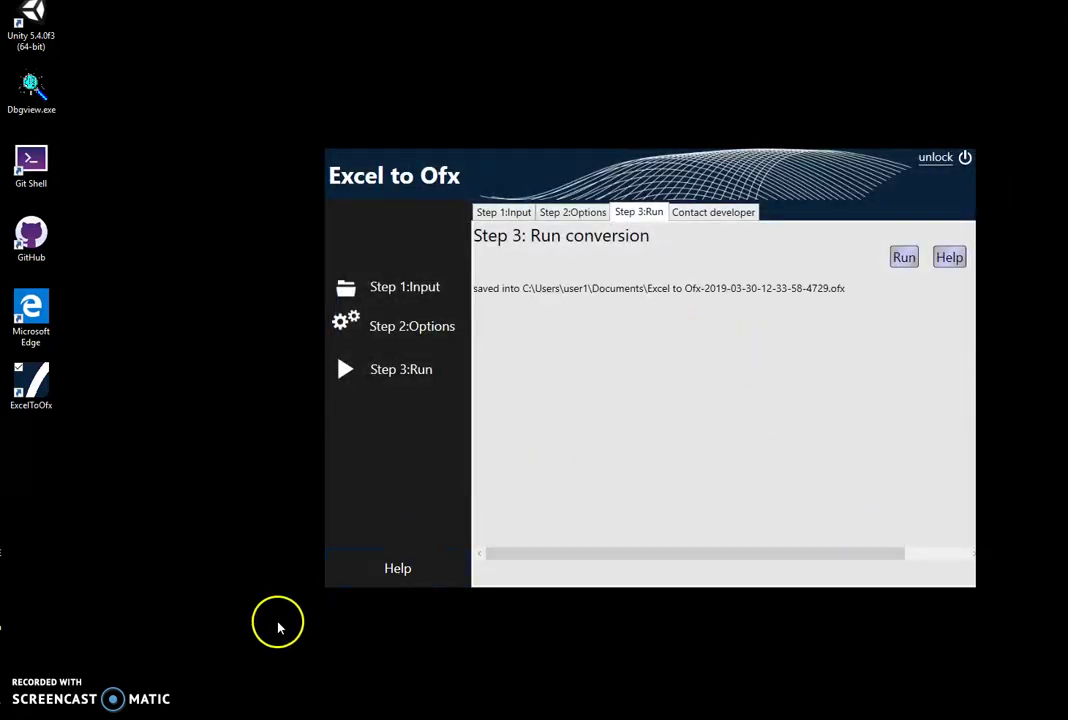
key("super+e")
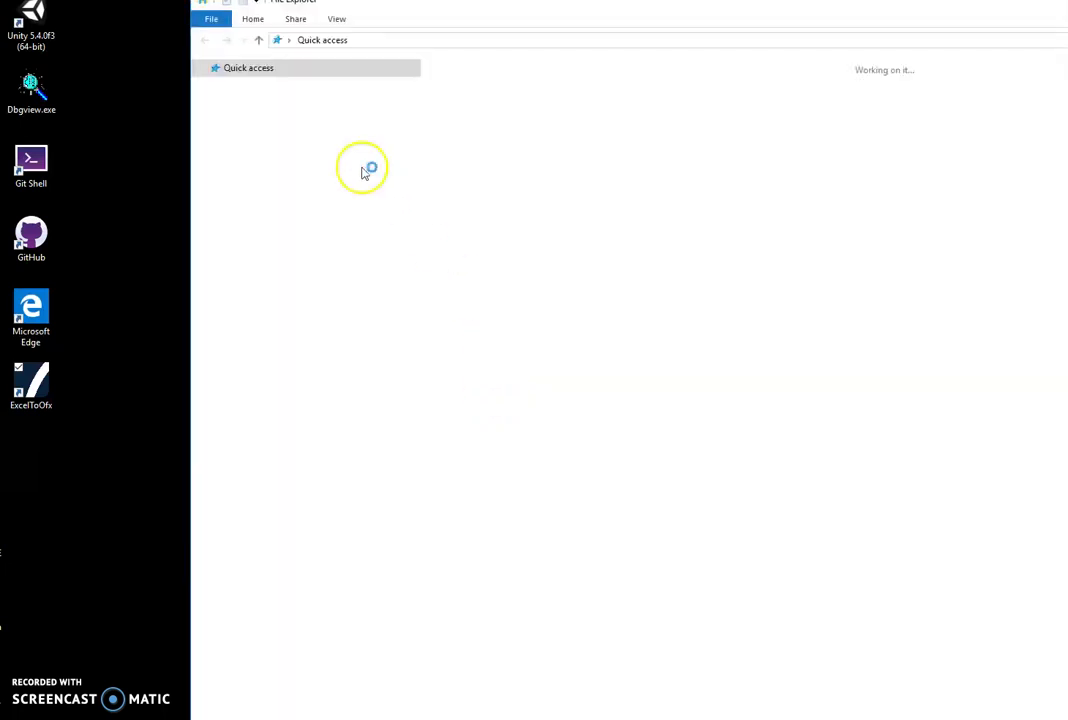
left_click(281, 129)
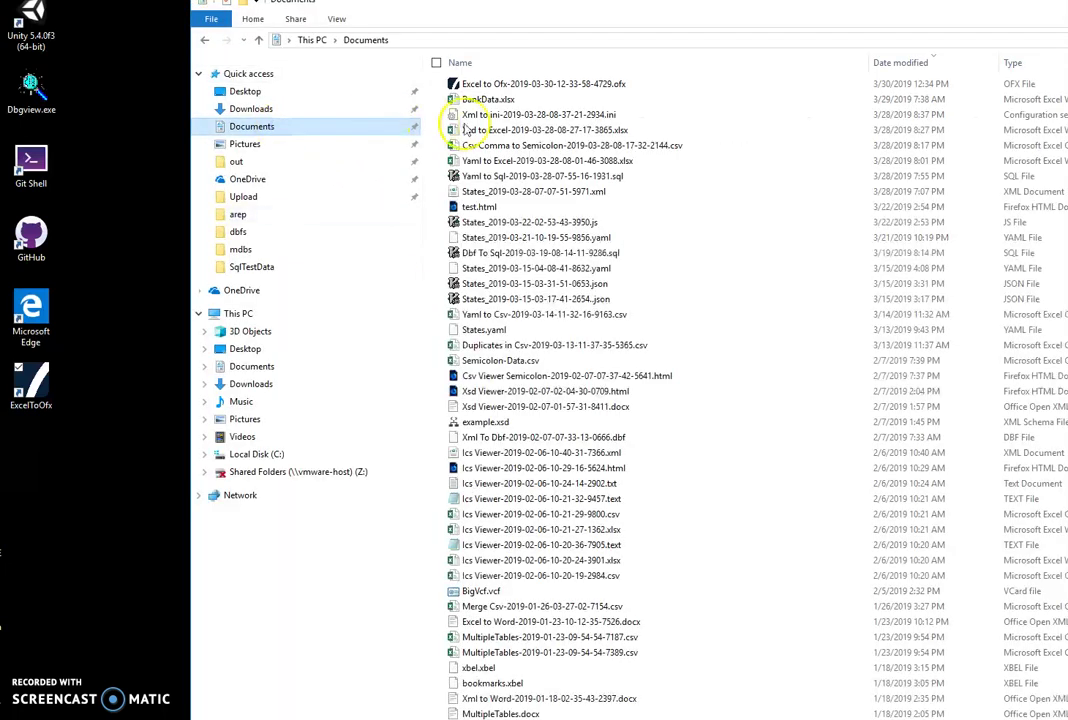
left_click(494, 88)
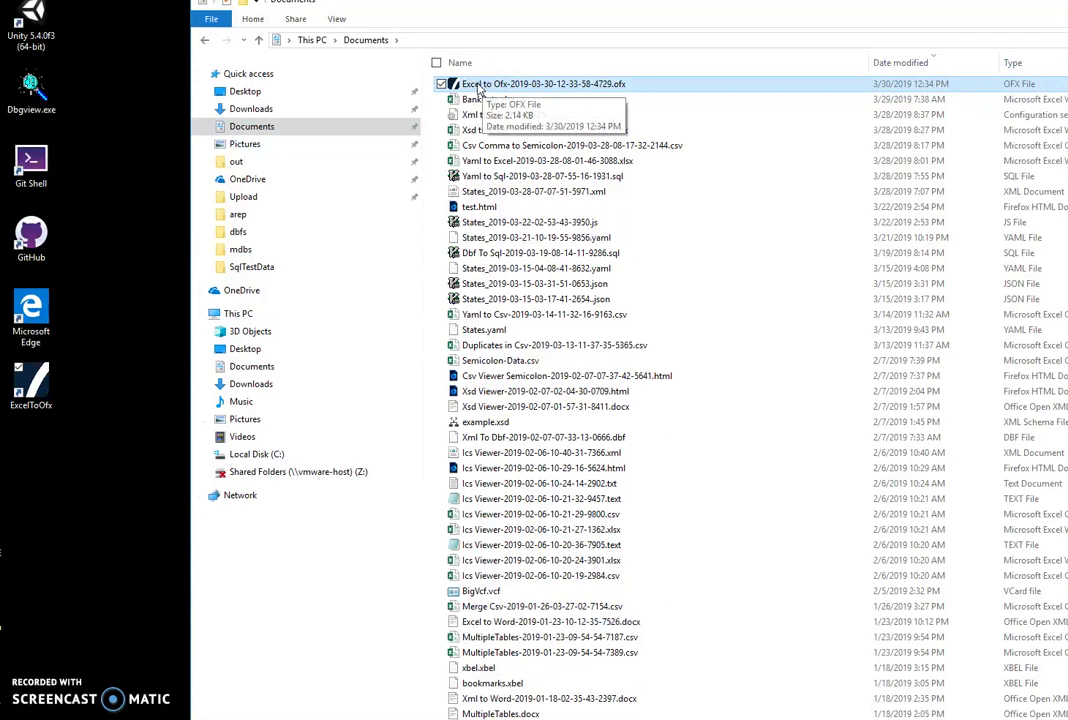
double_click(476, 86)
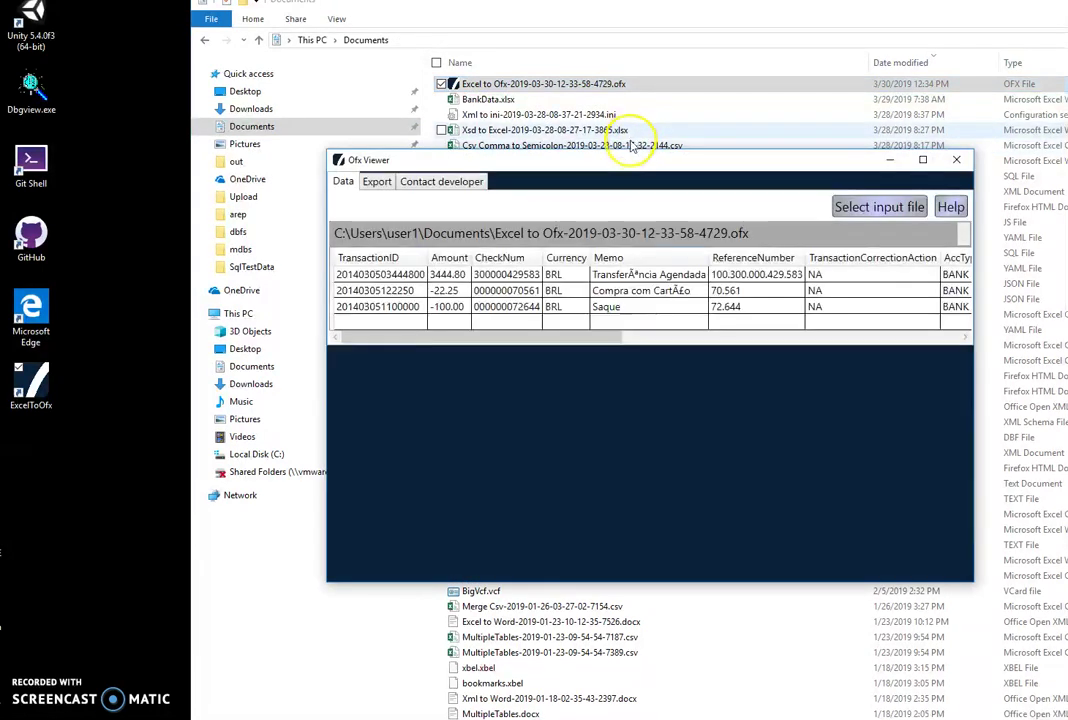
left_click_drag(608, 163, 384, 170)
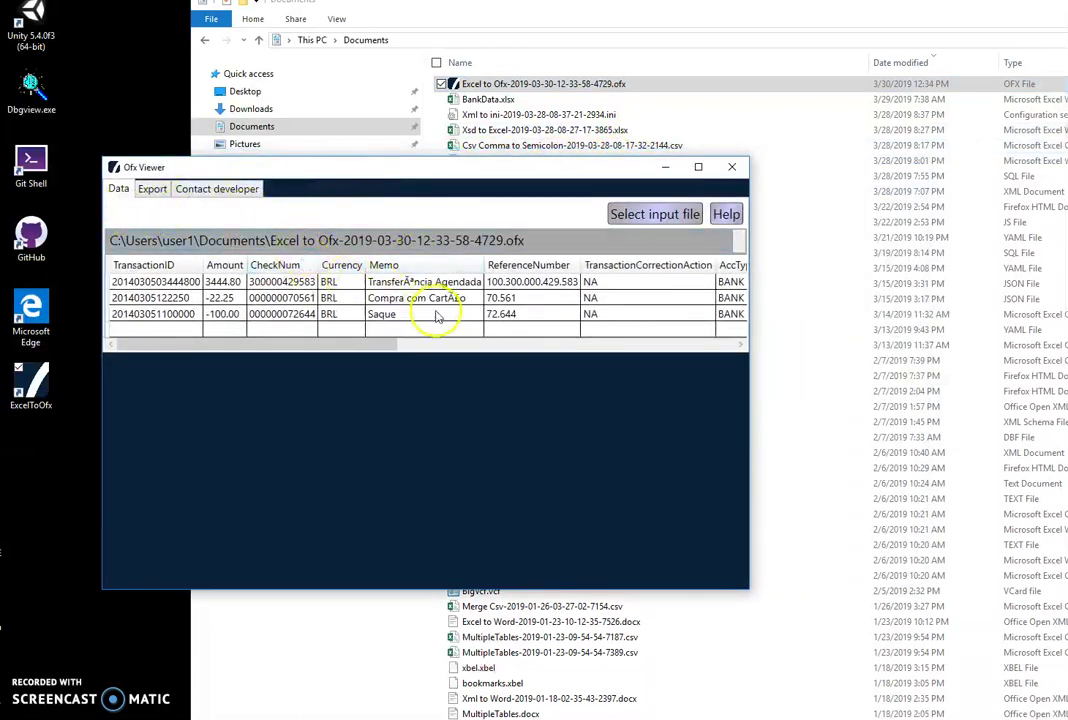
Step: Look through Ofx Viewer's data export formats, then close the viewer
left_click_drag(340, 348, 215, 339)
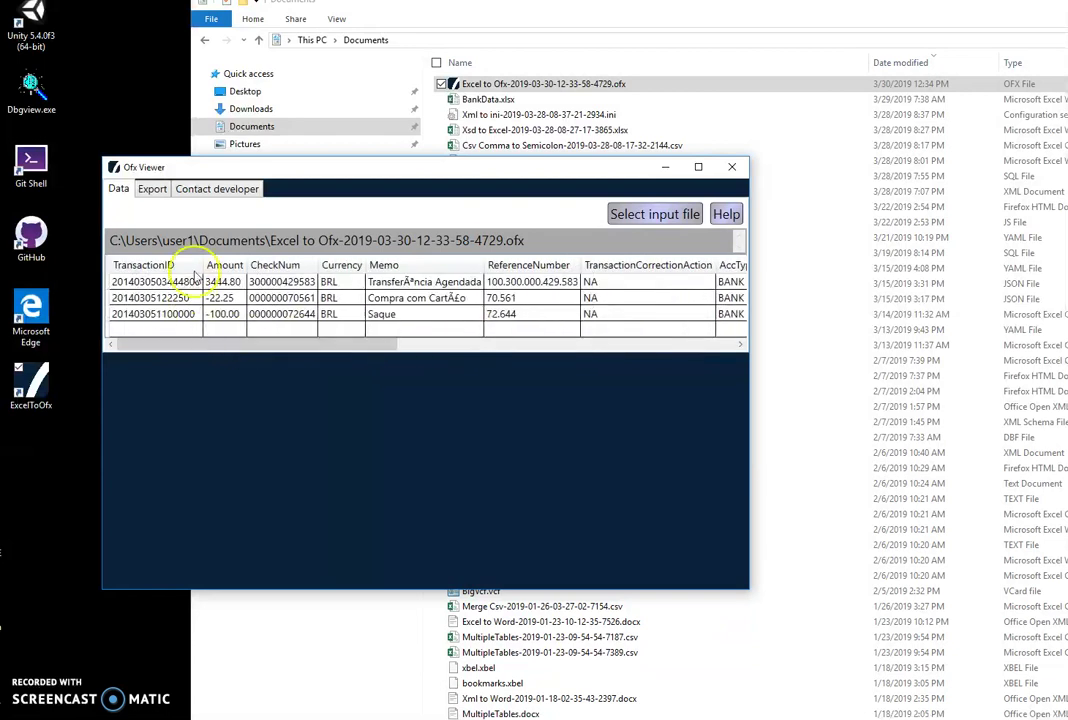
left_click(152, 192)
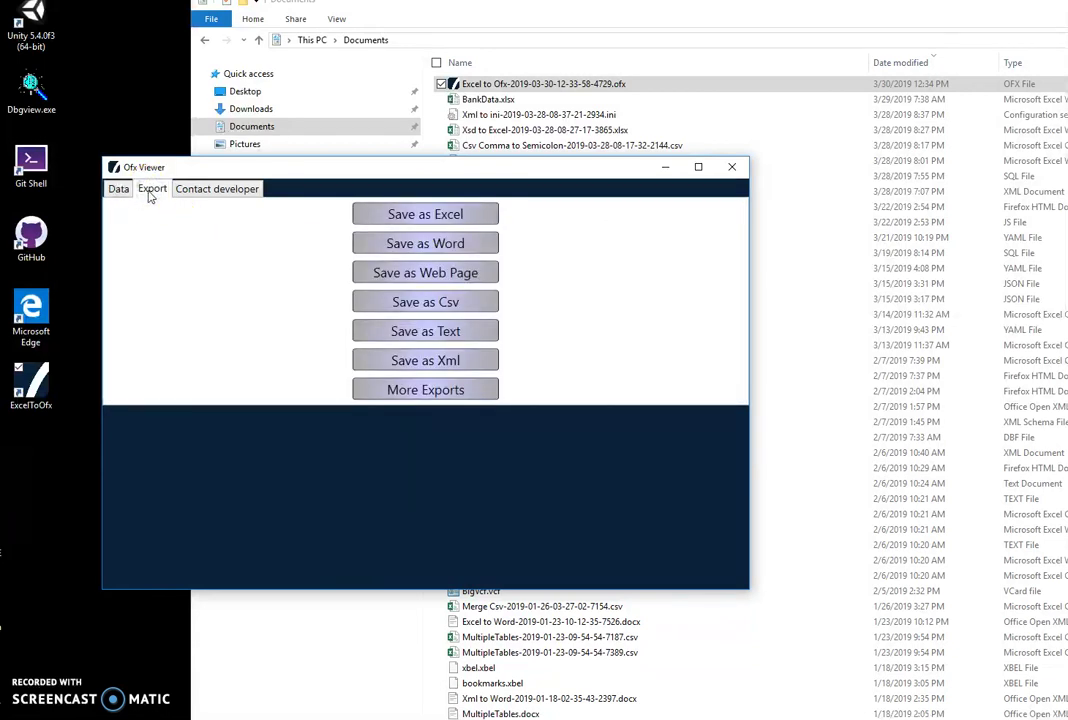
left_click(119, 190)
left_click(150, 191)
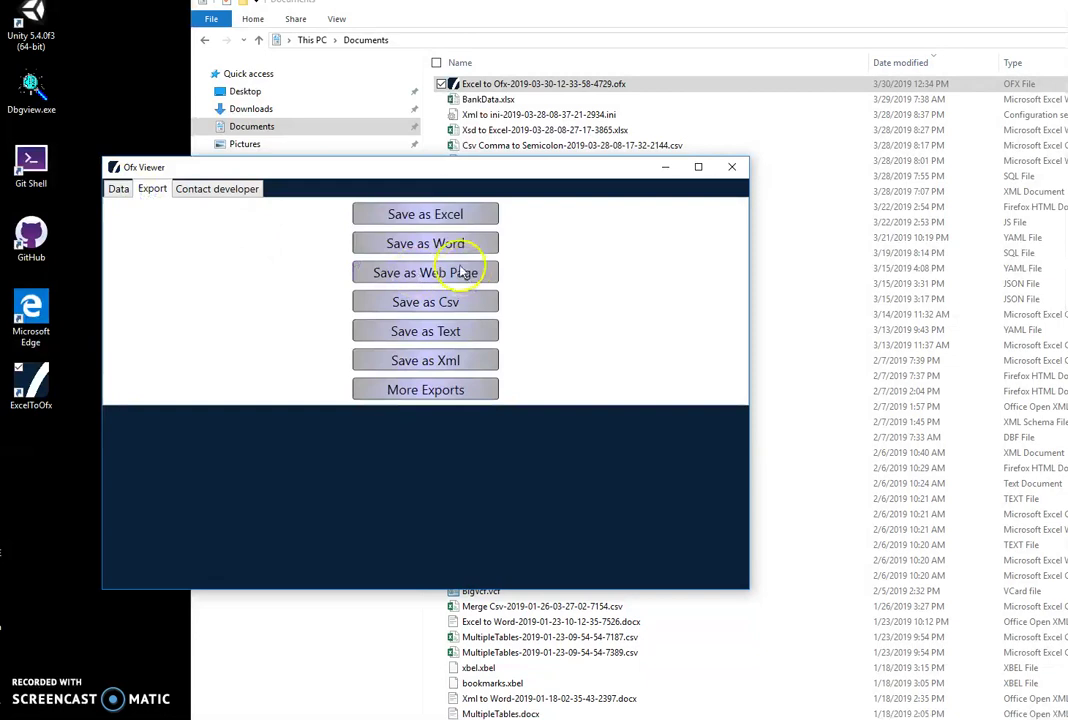
left_click(731, 167)
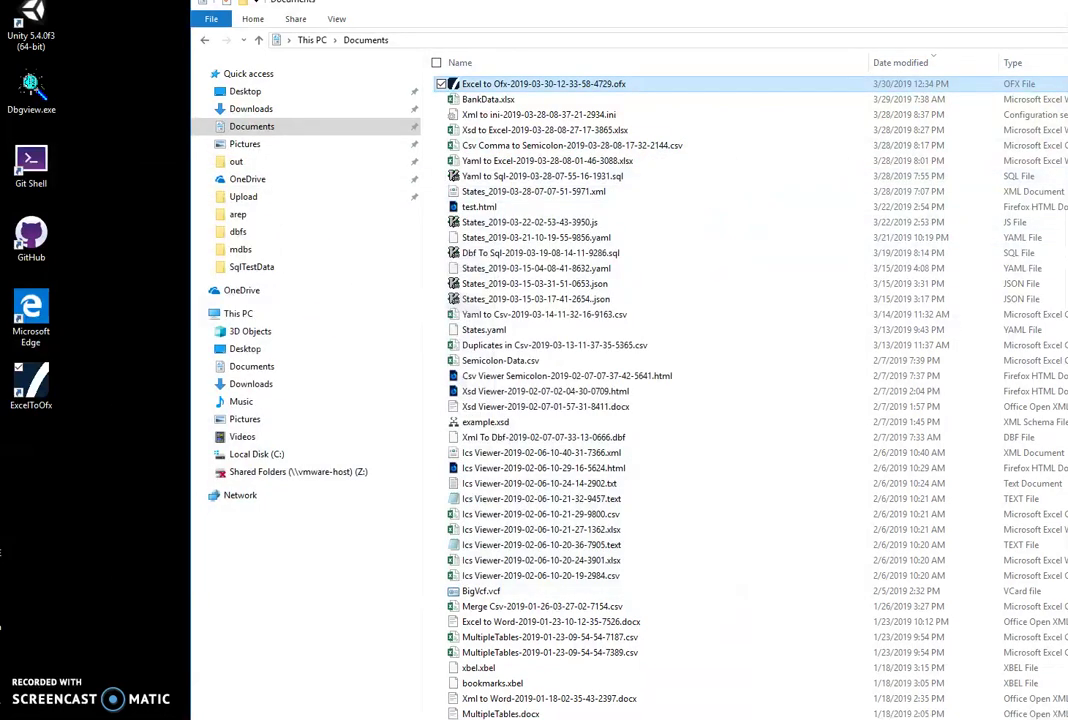